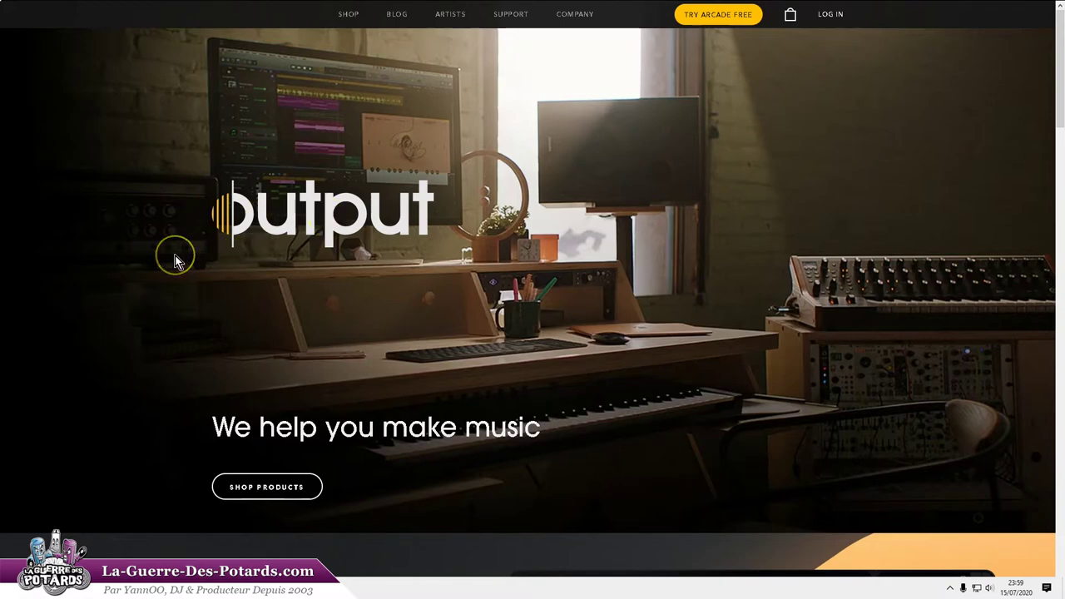
Step: Switch to the FL Studio project with the EXHALE instrument and shift the Kontakt window slightly down and sideways
key("alt+Tab")
key("alt+Tab")
key("alt+Tab")
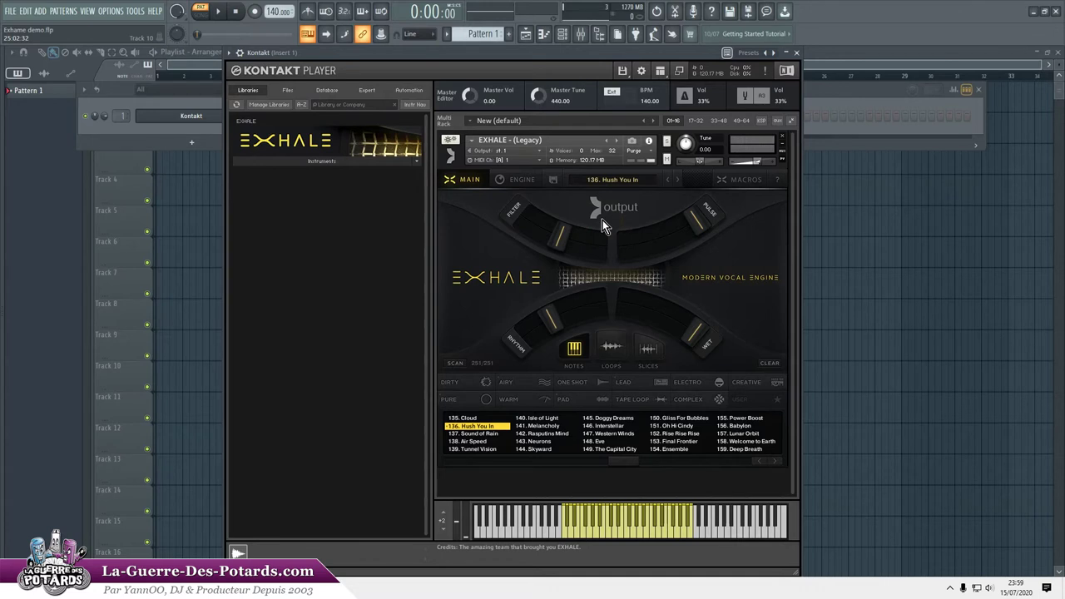
mouse_move(533, 53)
left_mouse_down()
mouse_move(522, 73)
mouse_move(533, 60)
left_mouse_up()
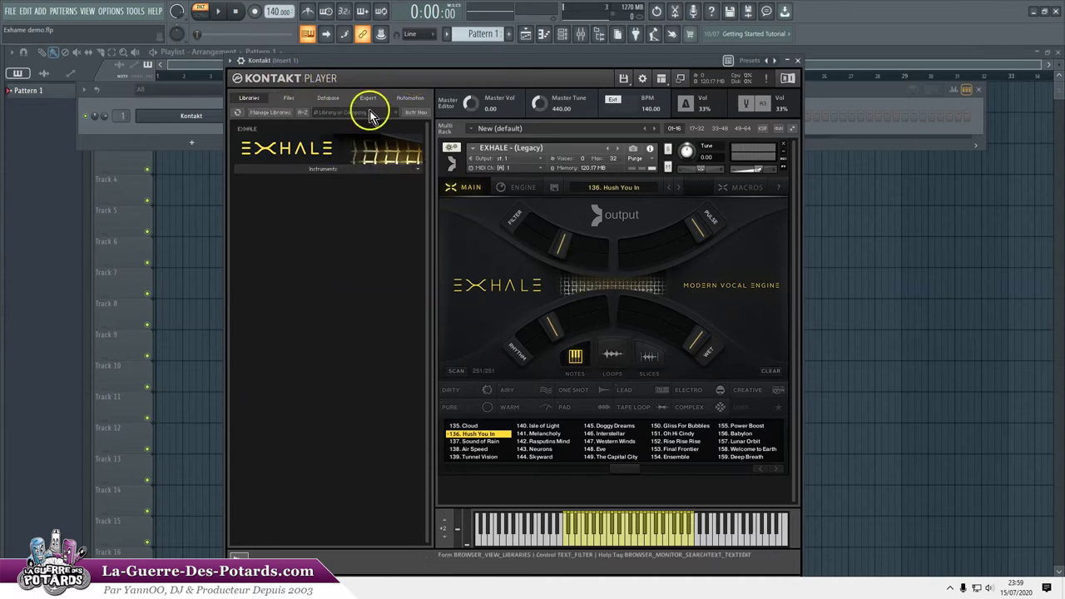
mouse_move(509, 60)
left_mouse_down()
mouse_move(492, 66)
mouse_move(503, 61)
left_mouse_up()
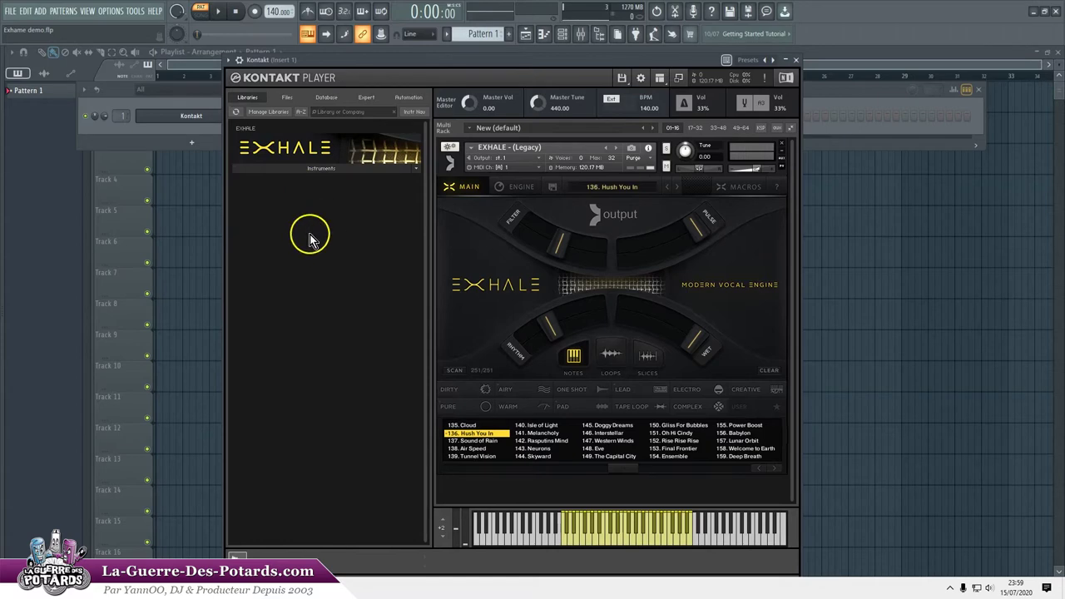
mouse_move(624, 60)
left_mouse_down()
mouse_move(492, 136)
mouse_move(666, 75)
mouse_move(630, 73)
mouse_move(637, 61)
left_mouse_up()
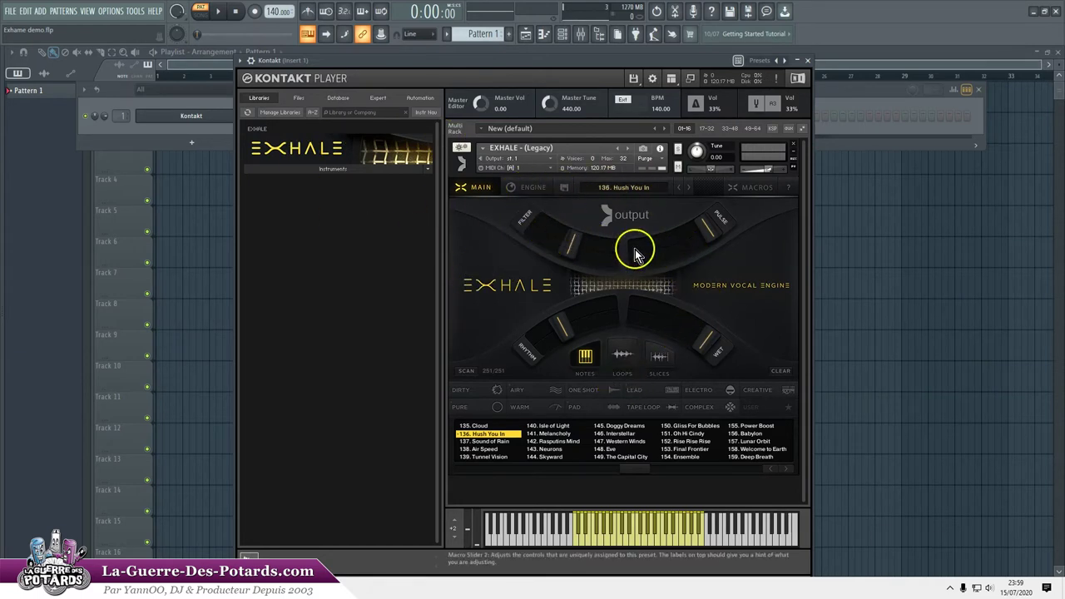
Step: Look over EXHALE's engine page and its macro assign and edit views, and return to the main page
left_click(529, 190)
left_click(756, 187)
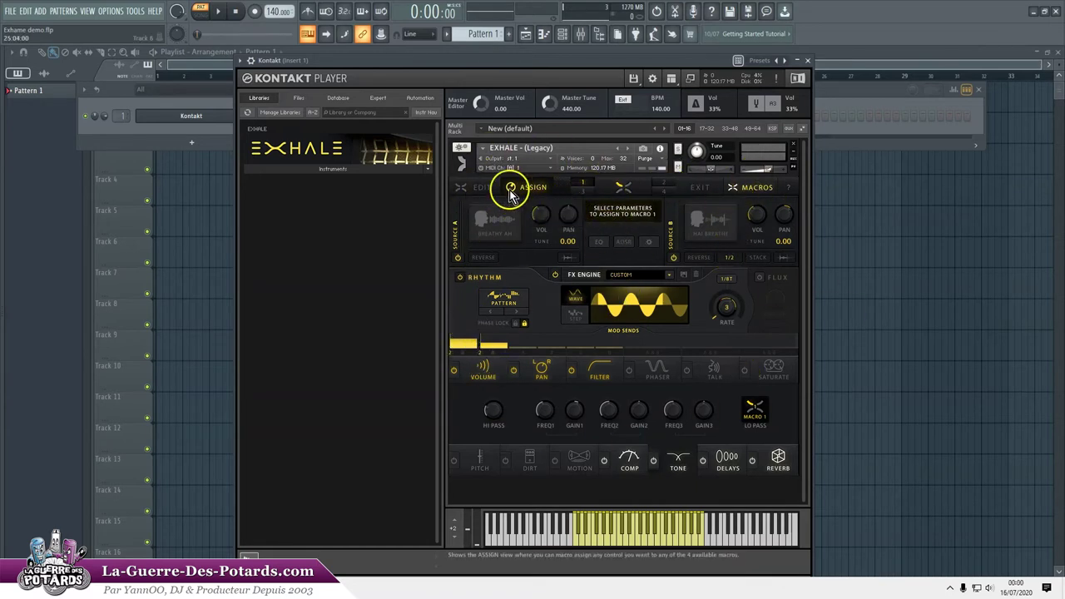
left_click(460, 189)
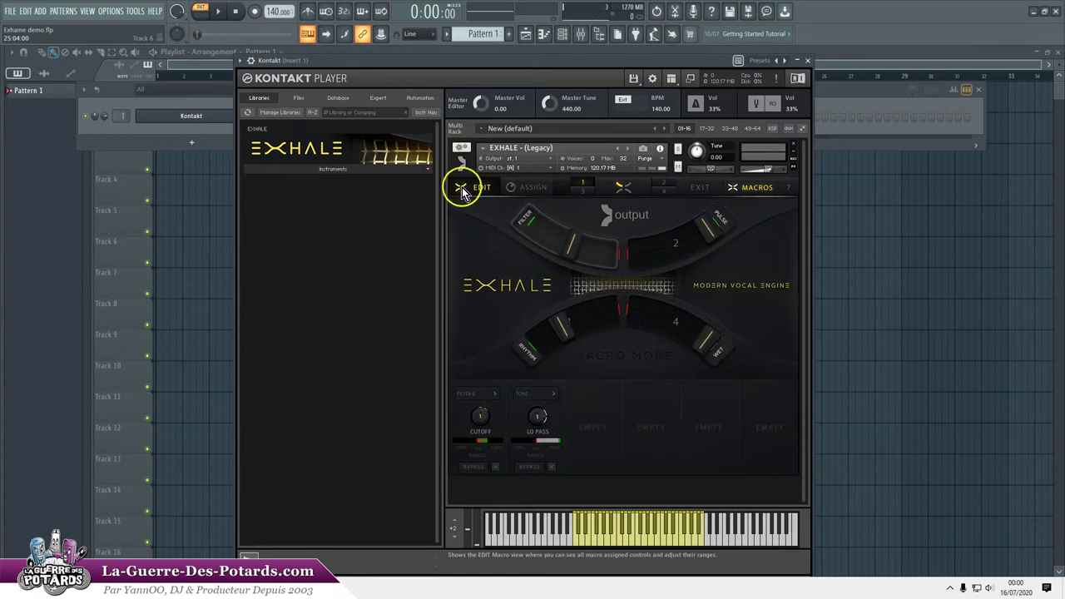
left_click(698, 189)
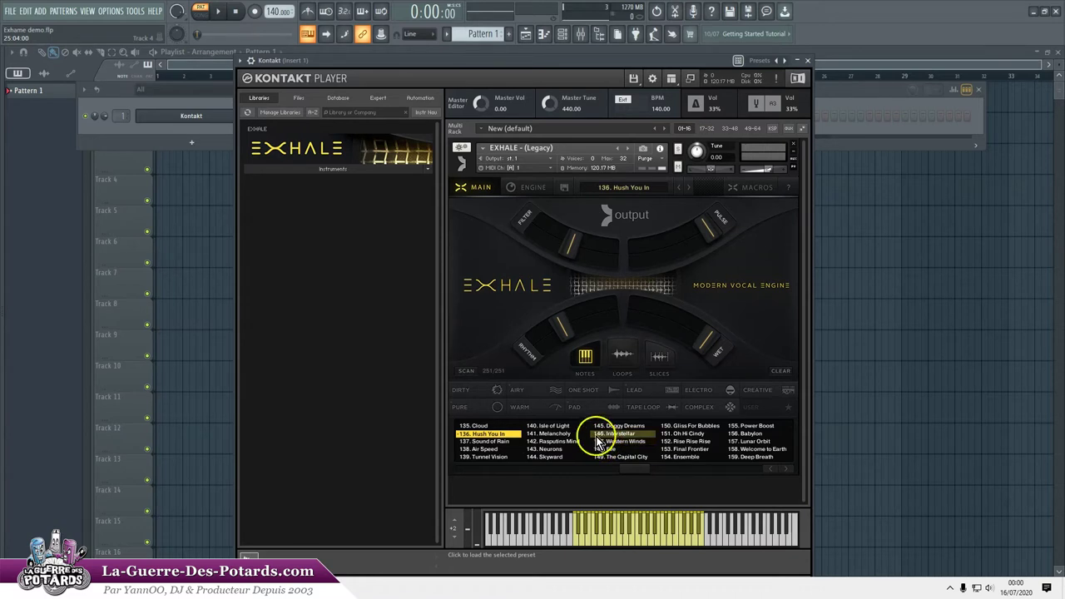
Step: Browse the Notes presets to the end of the list and back to the start, with 136. Hush You In loaded
left_click_drag(639, 469, 790, 472)
left_click(477, 428)
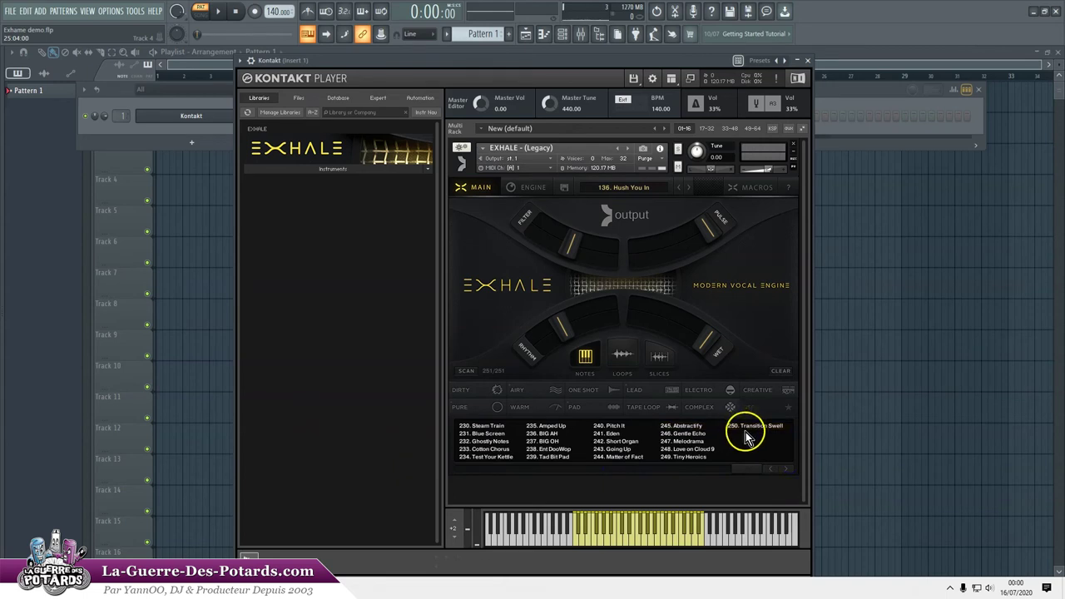
left_click_drag(746, 469, 461, 469)
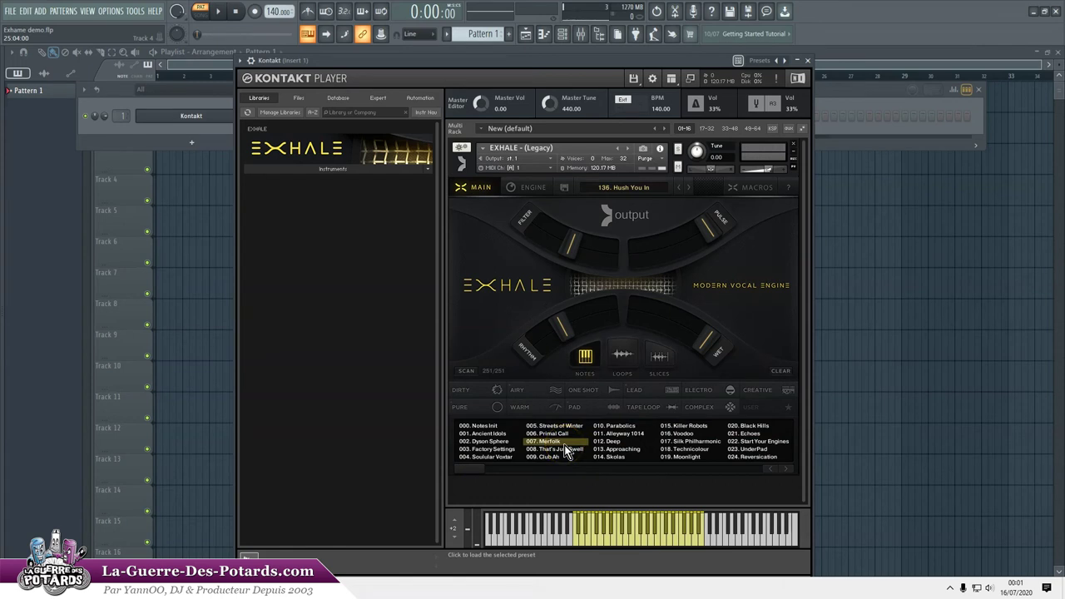
left_click(639, 499)
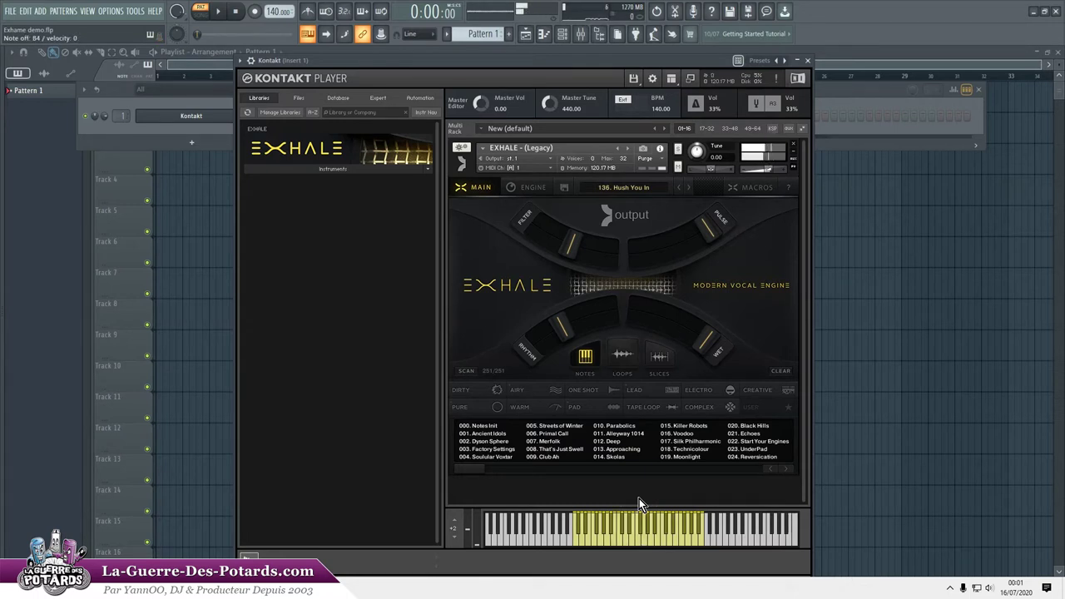
left_click(610, 533)
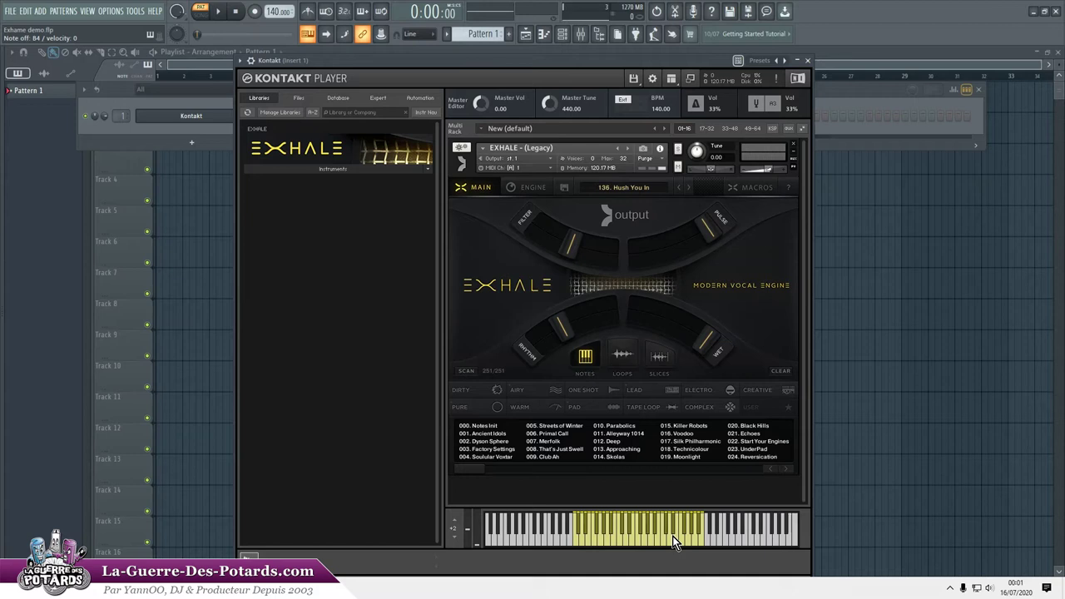
Step: Audition the Notes presets 017. Silk Philharmonic and 032. When it Rains, loading them in that order
left_click(611, 442)
left_click(681, 434)
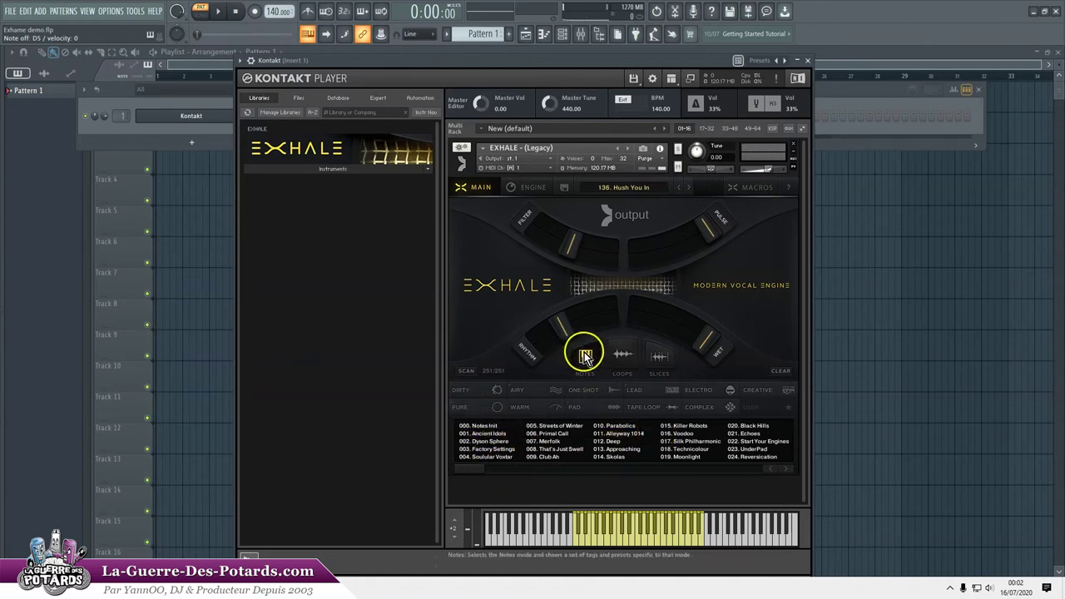
left_click(688, 441)
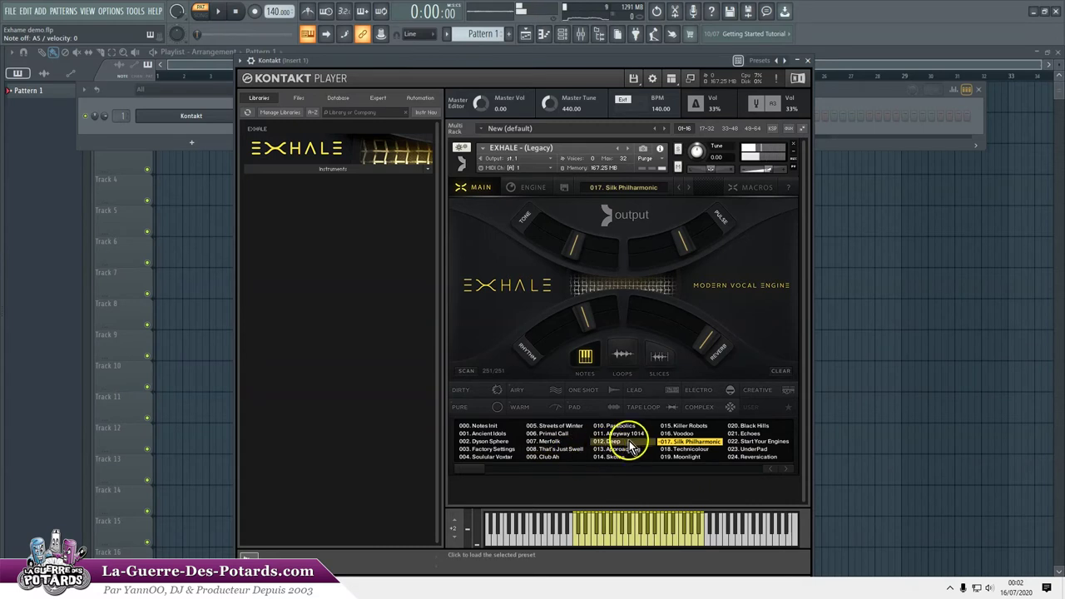
mouse_move(475, 468)
left_mouse_down()
mouse_move(504, 466)
mouse_move(492, 470)
left_mouse_up()
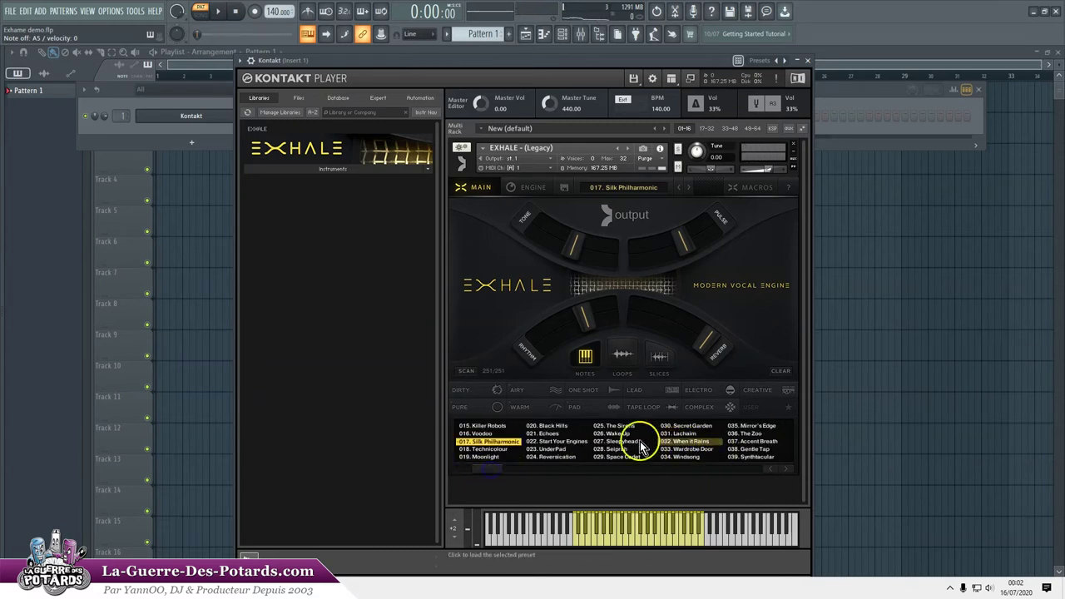
left_click(685, 441)
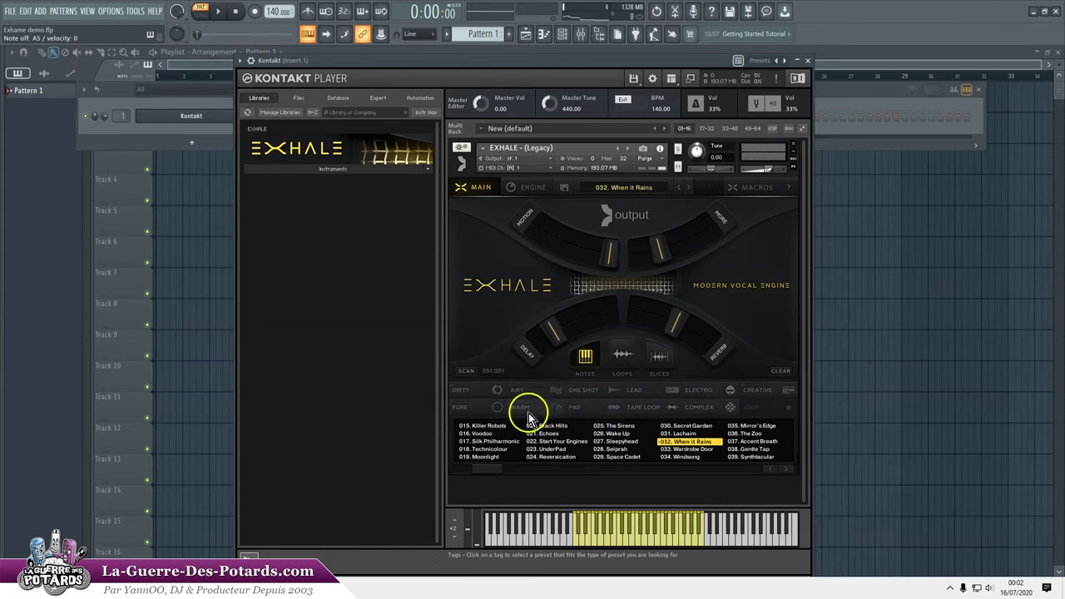
Step: Filter the Notes presets by the Dirty, Electro and Pad tags and load 134. Monks of Nine
left_click_drag(491, 470, 757, 468)
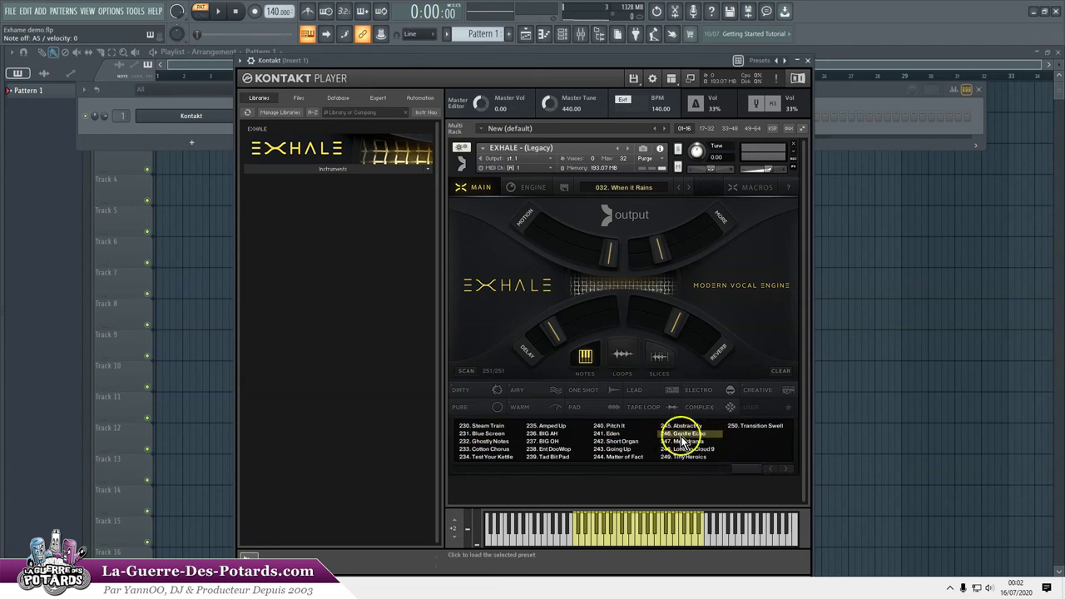
left_click(469, 392)
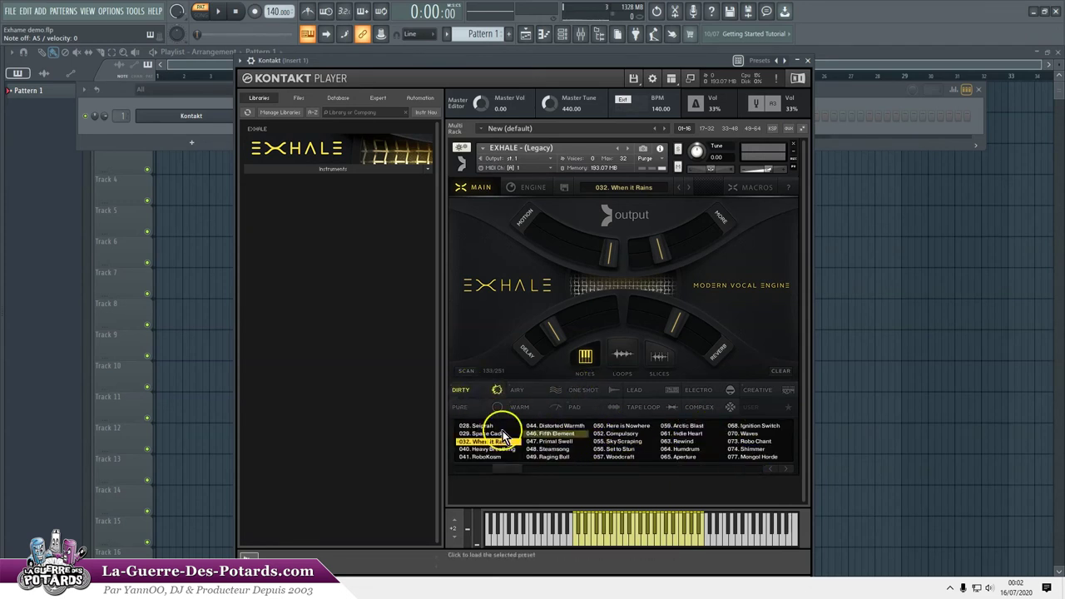
left_click(688, 391)
left_click_drag(511, 467, 468, 470)
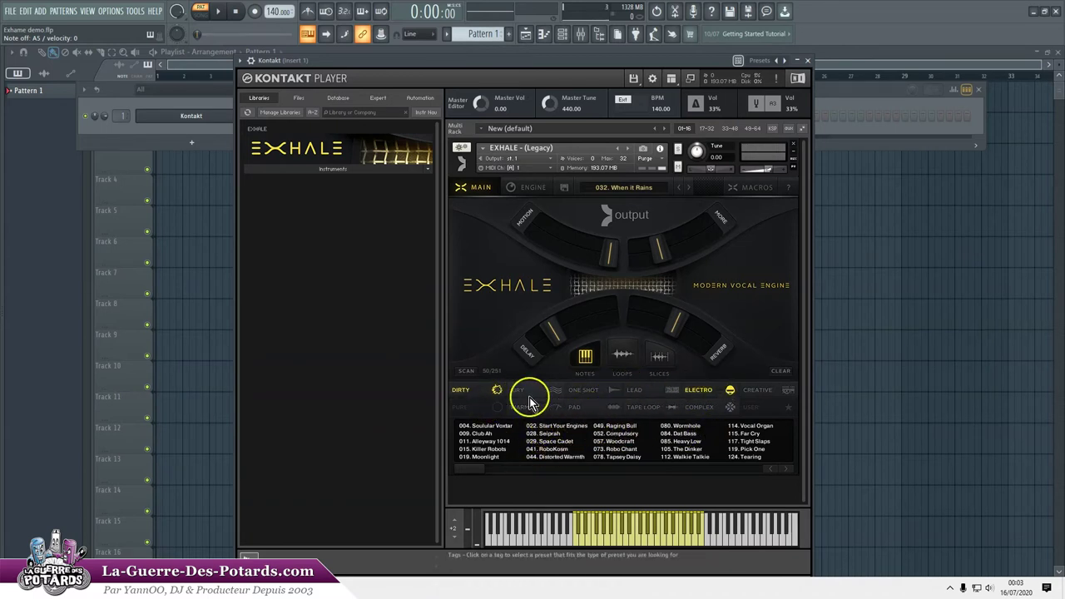
left_click(580, 409)
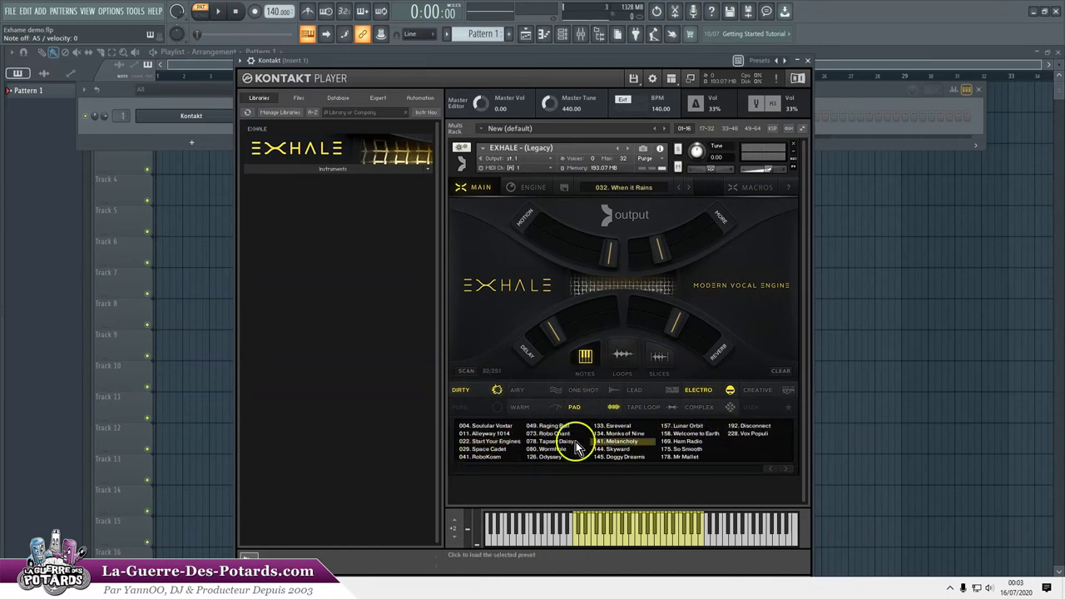
left_click(631, 435)
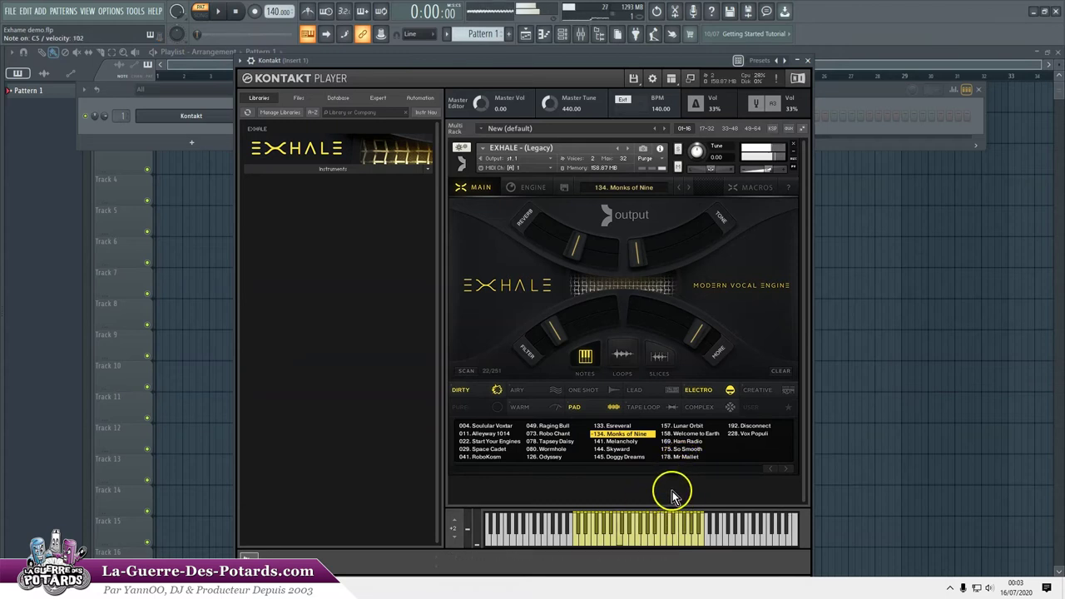
Step: Switch EXHALE to Loops mode and look through its presets to the end of the list
left_click(624, 358)
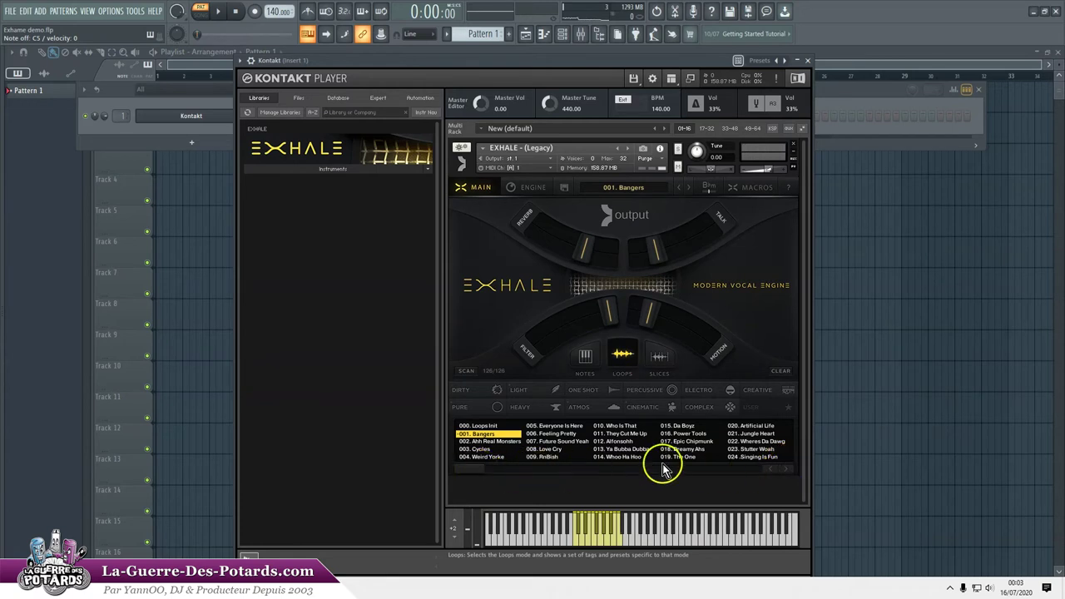
scroll(465, 471, "down", 5)
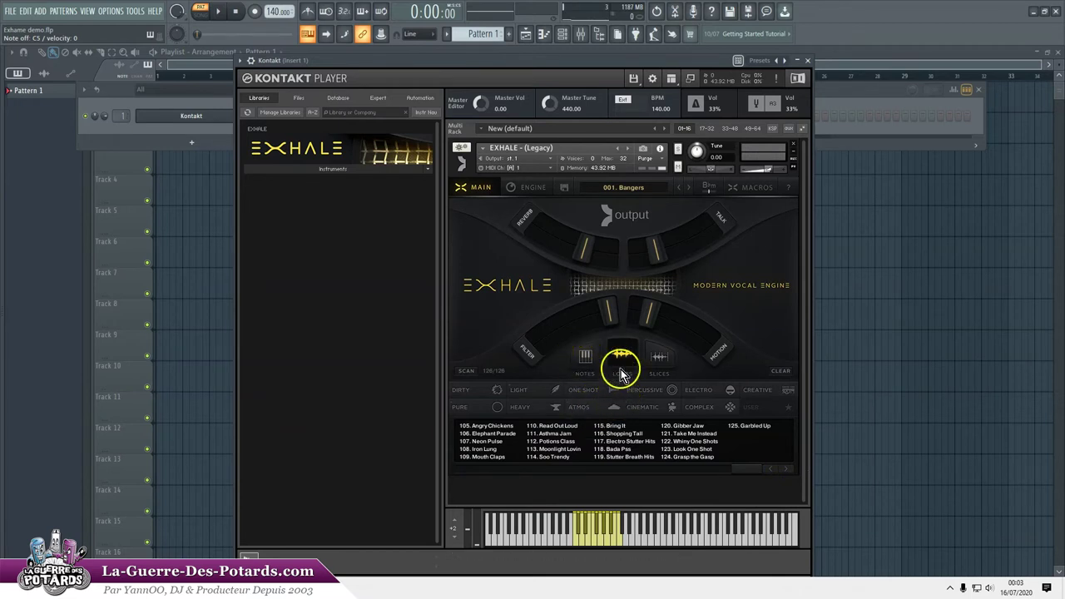
left_click(623, 442)
left_click(696, 433)
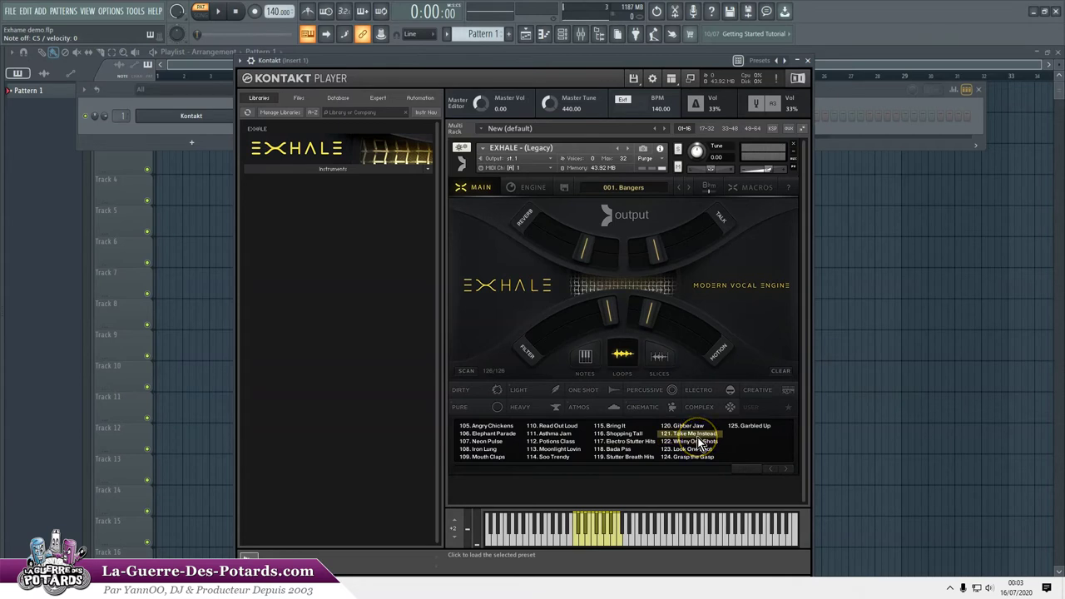
left_click(620, 442)
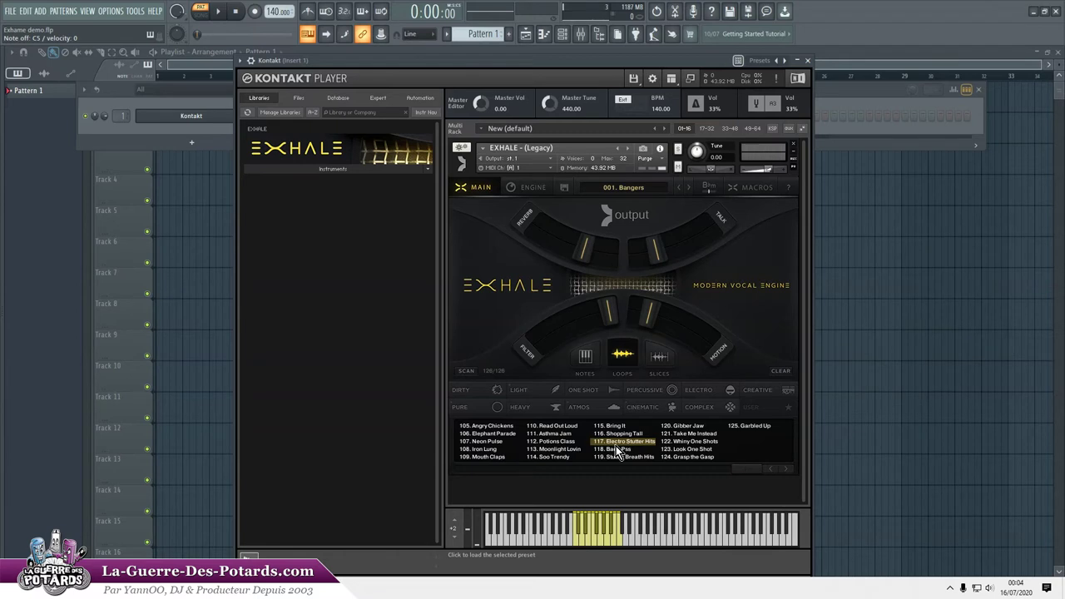
Step: Return briefly to Notes mode, switch back to Loops mode and load the 012. Alfonsohh preset
left_click(582, 359)
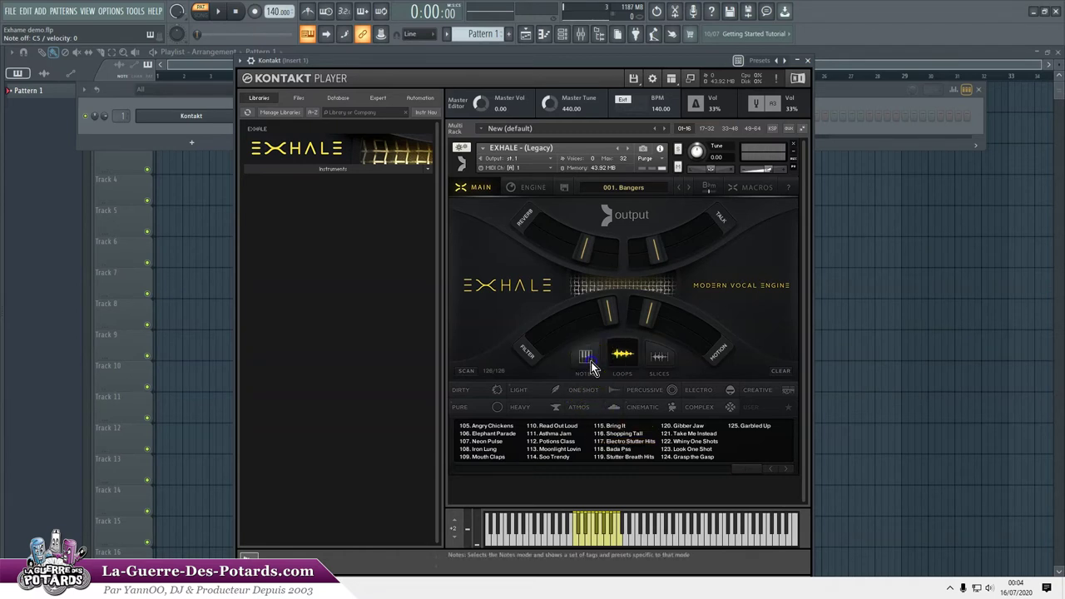
left_click(580, 359)
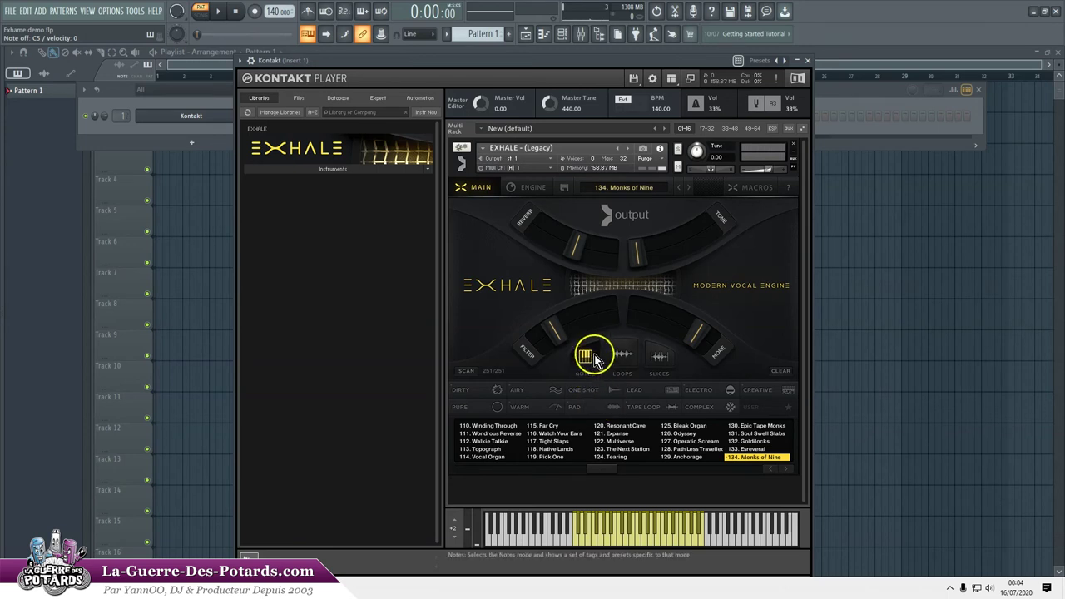
left_click(624, 355)
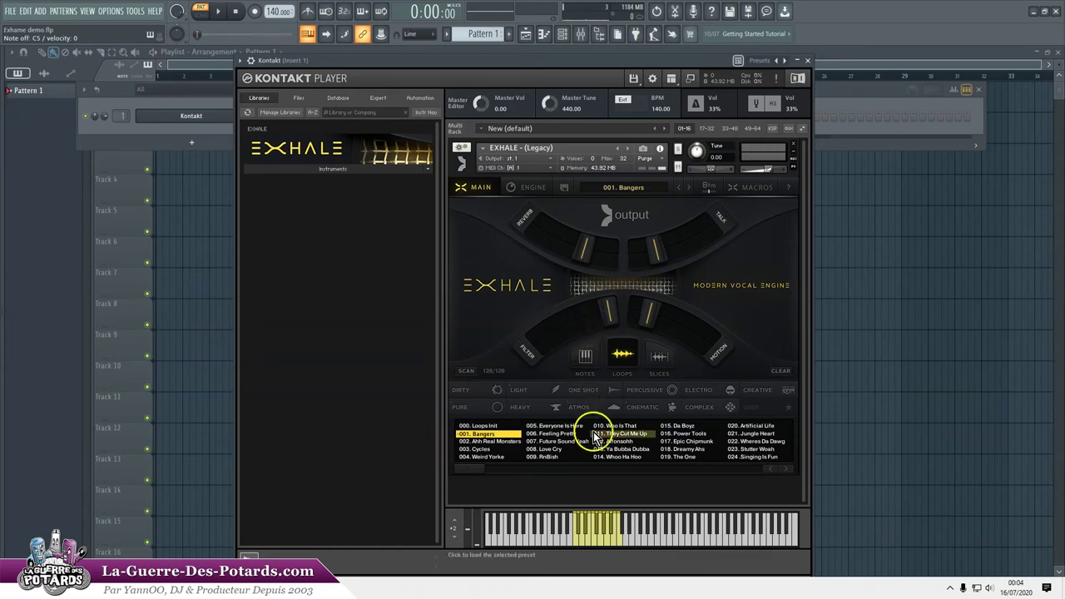
left_click(648, 440)
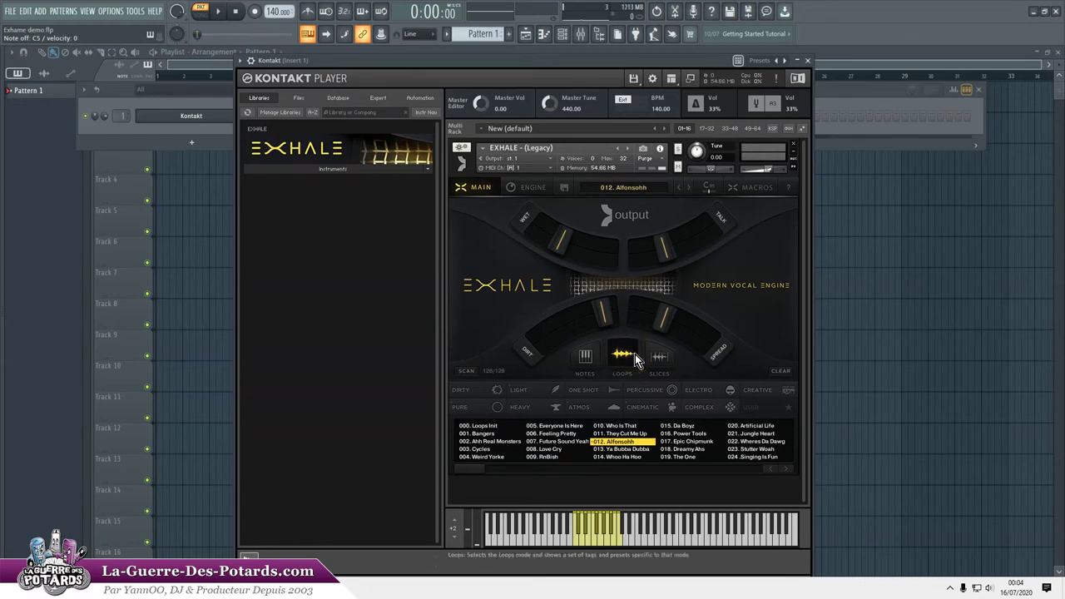
left_click(682, 379)
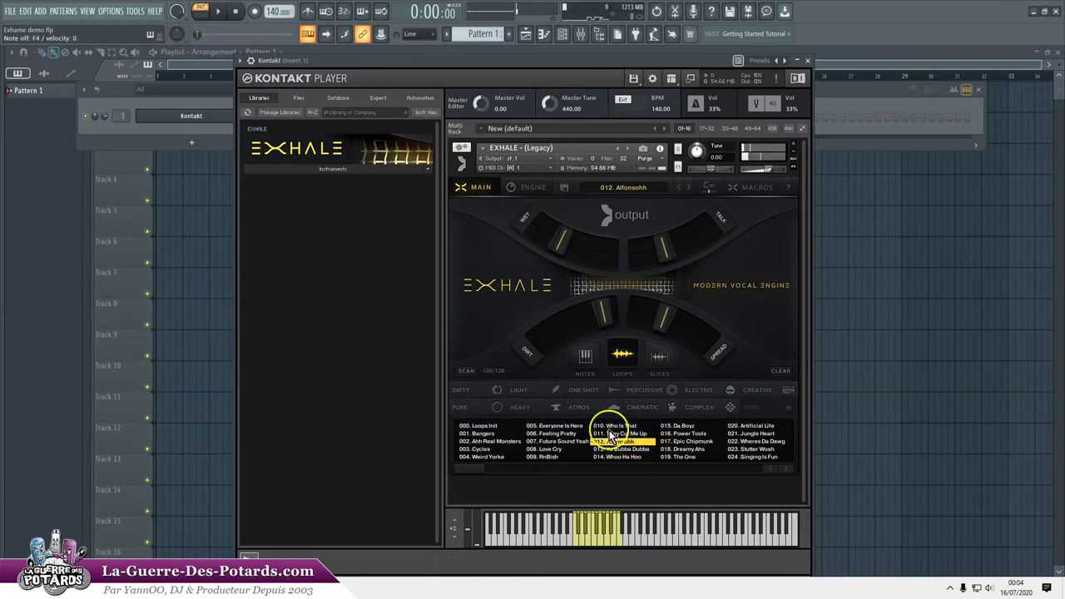
Step: Audition the loop preset 016. Power Tools and load 003. Cycles after it
left_click(699, 435)
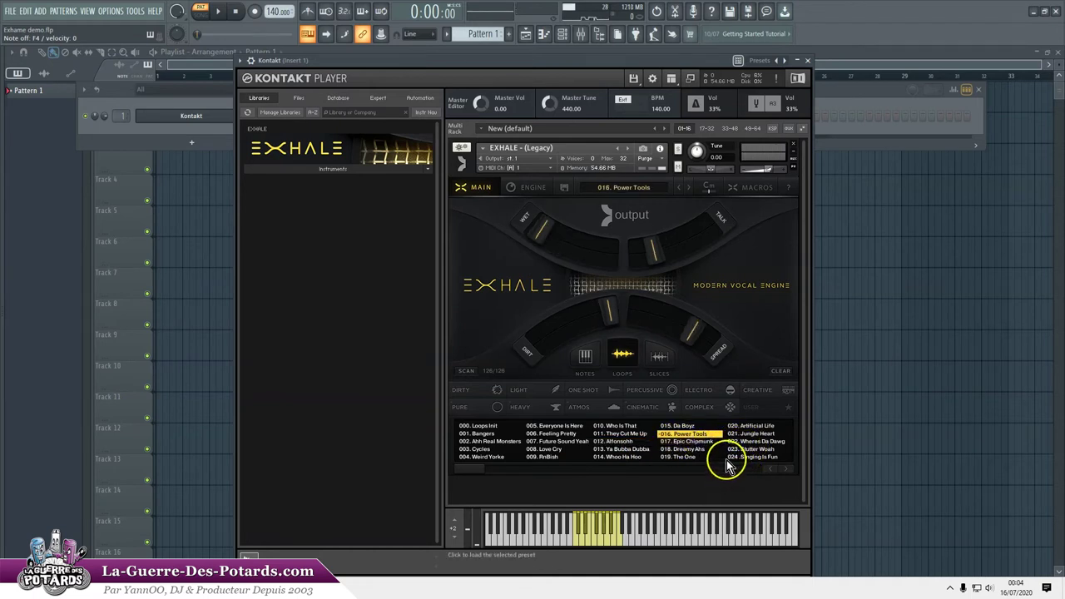
left_click(620, 530)
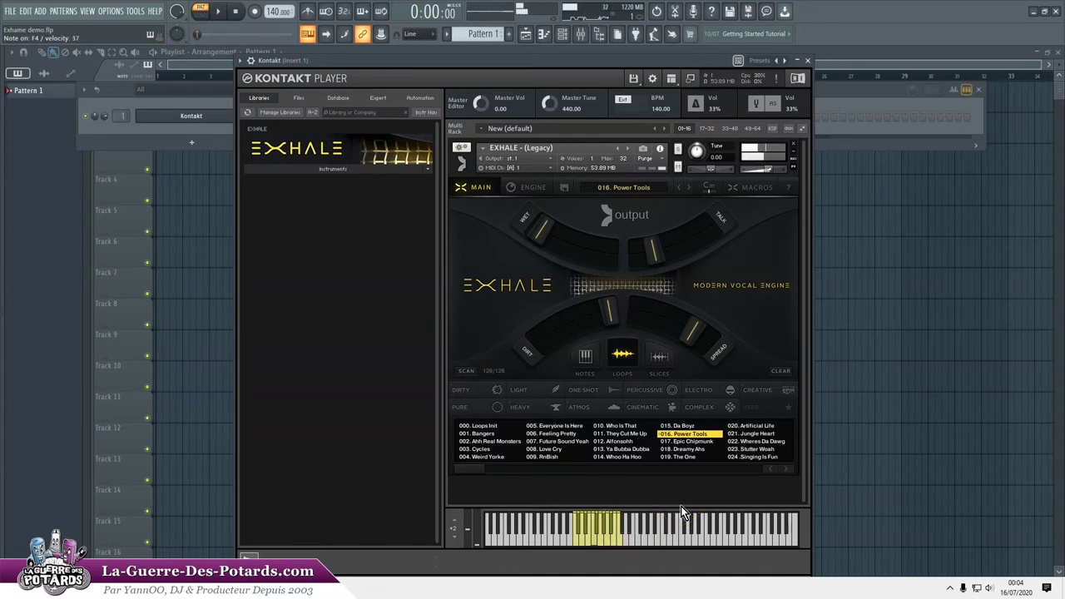
left_click(499, 451)
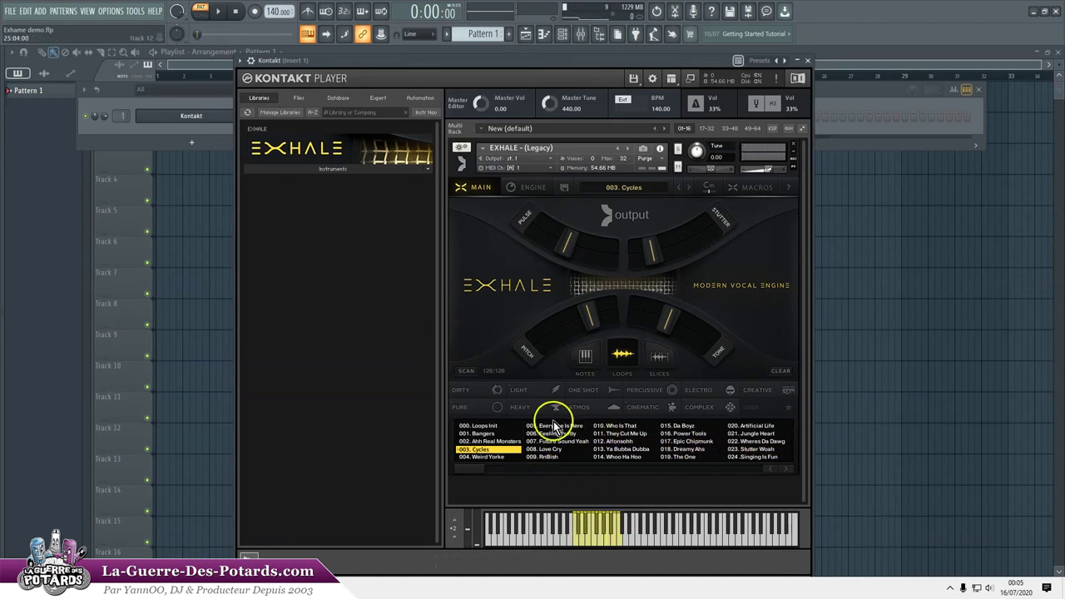
Step: Switch EXHALE to Slices mode and look over its preset list
left_click(660, 354)
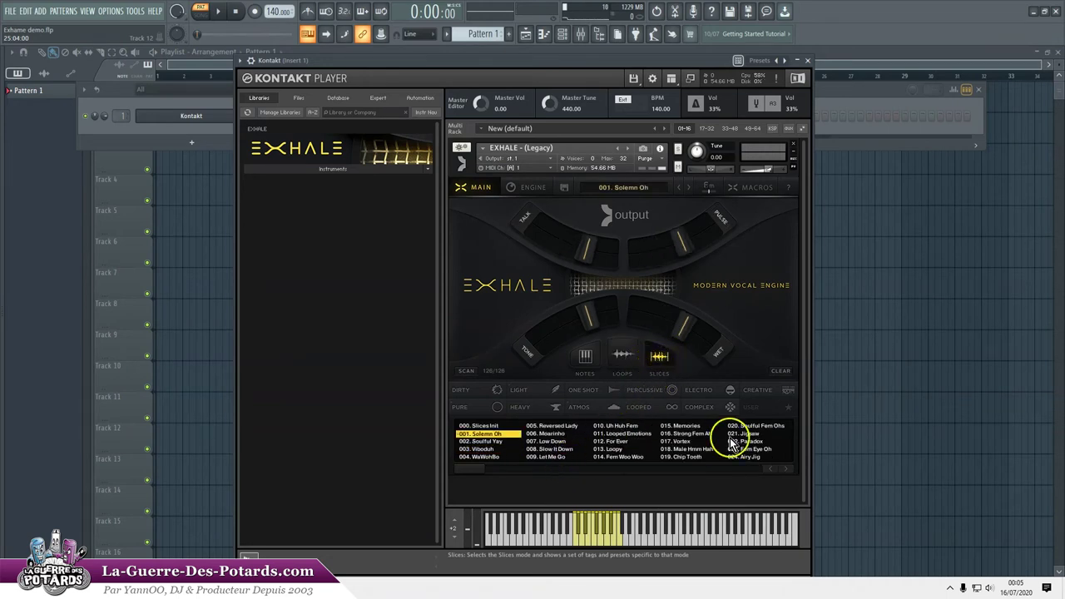
left_click(604, 433)
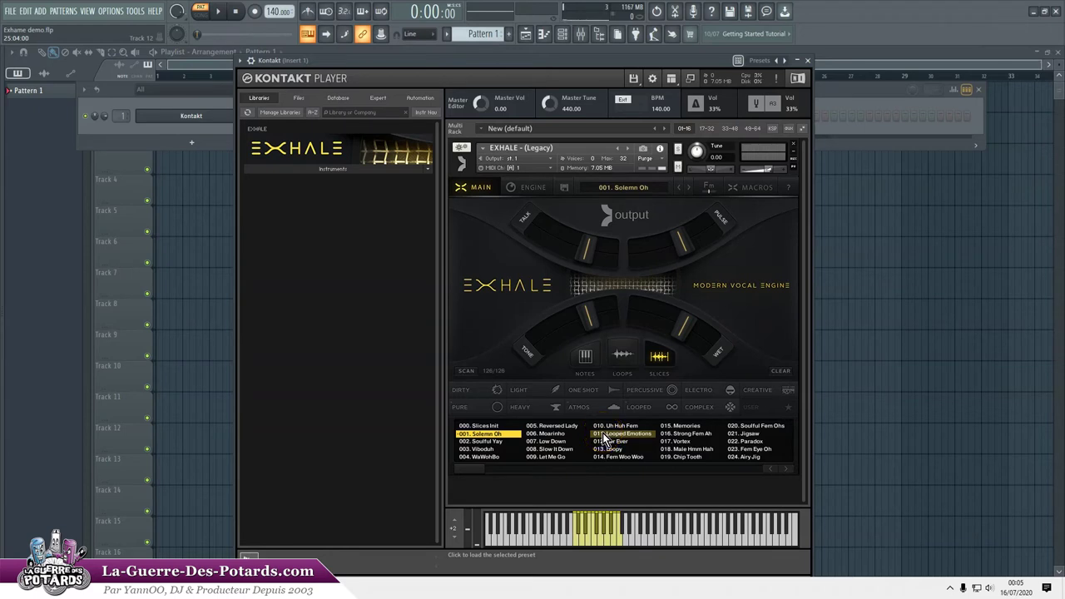
left_click(648, 458)
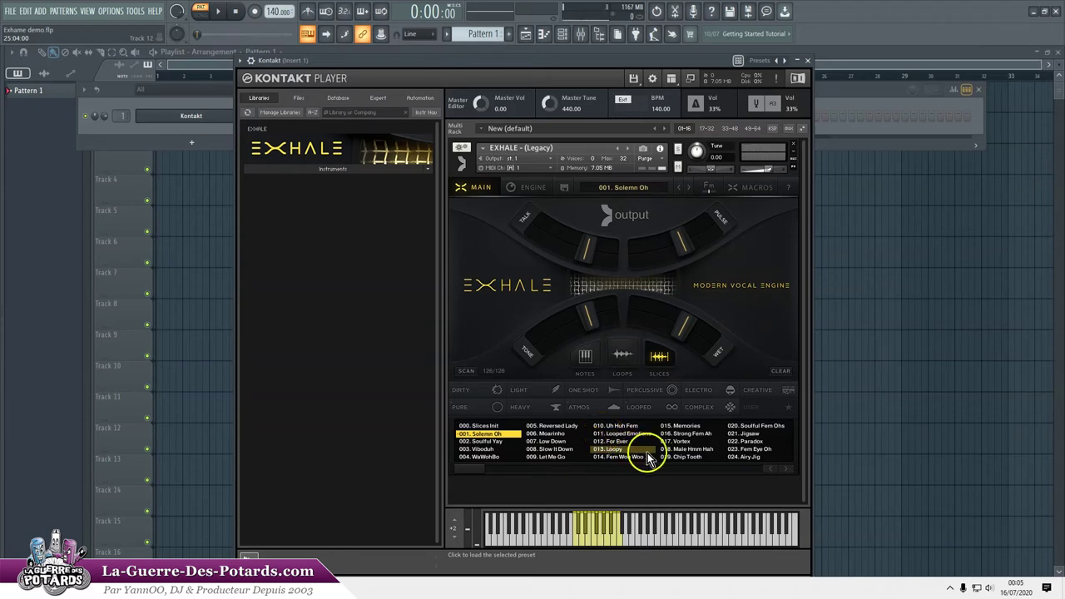
Step: Audition the slice presets 014. Fem Woo Woo and 017. Vortex, and load 116. ElecTron near the end of the list
left_click(601, 457)
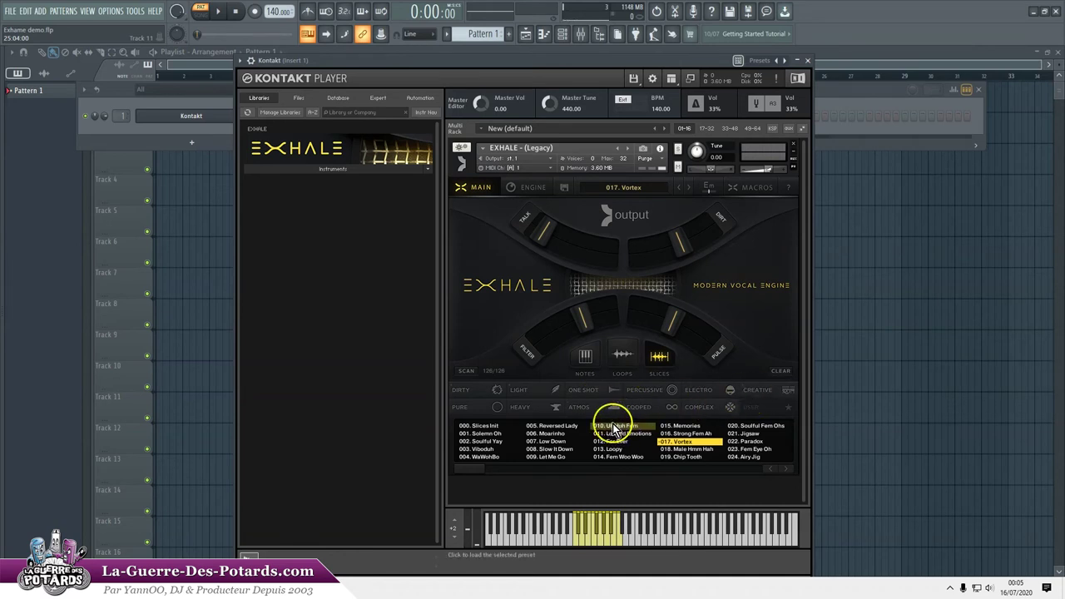
left_click(651, 382)
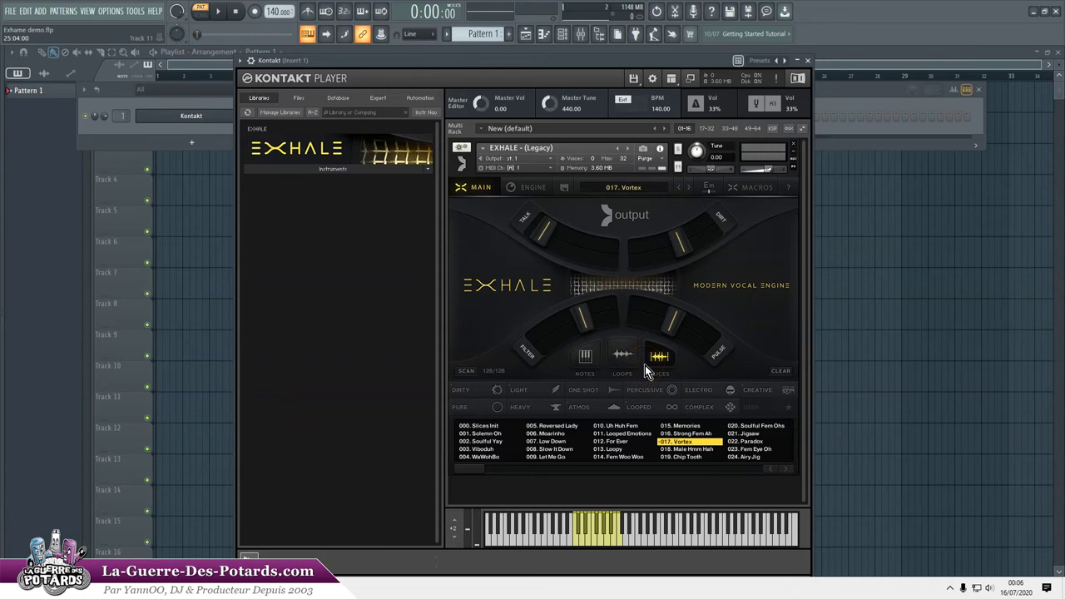
left_click_drag(473, 469, 804, 470)
left_click(616, 433)
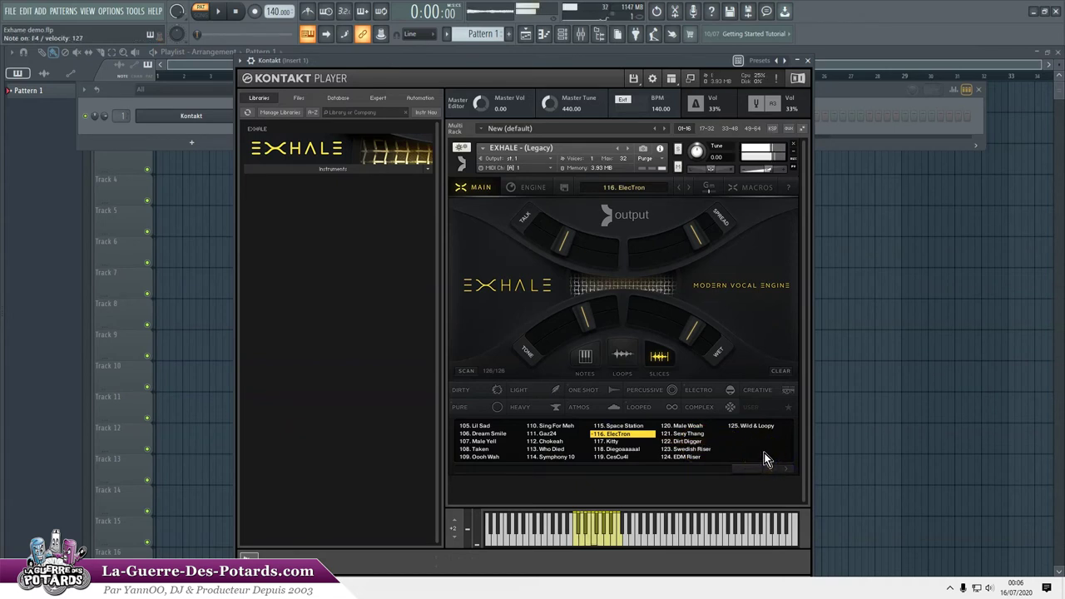
left_click(764, 454)
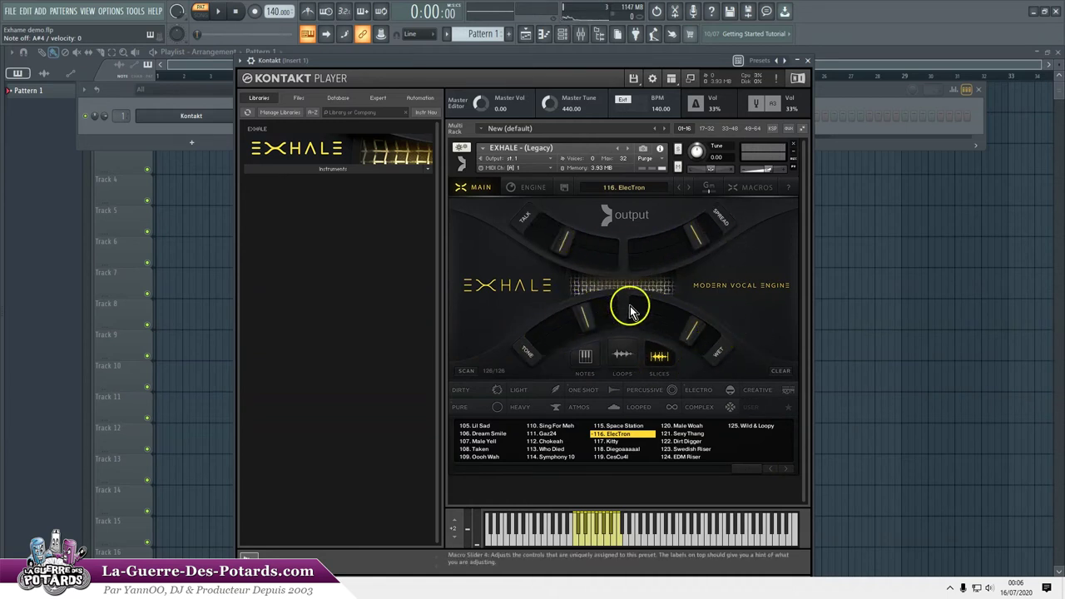
Step: Return to Notes mode with 134. Monks of Nine loaded and adjust its Filter, Reverb, Tone and More macro sliders
left_click(626, 356)
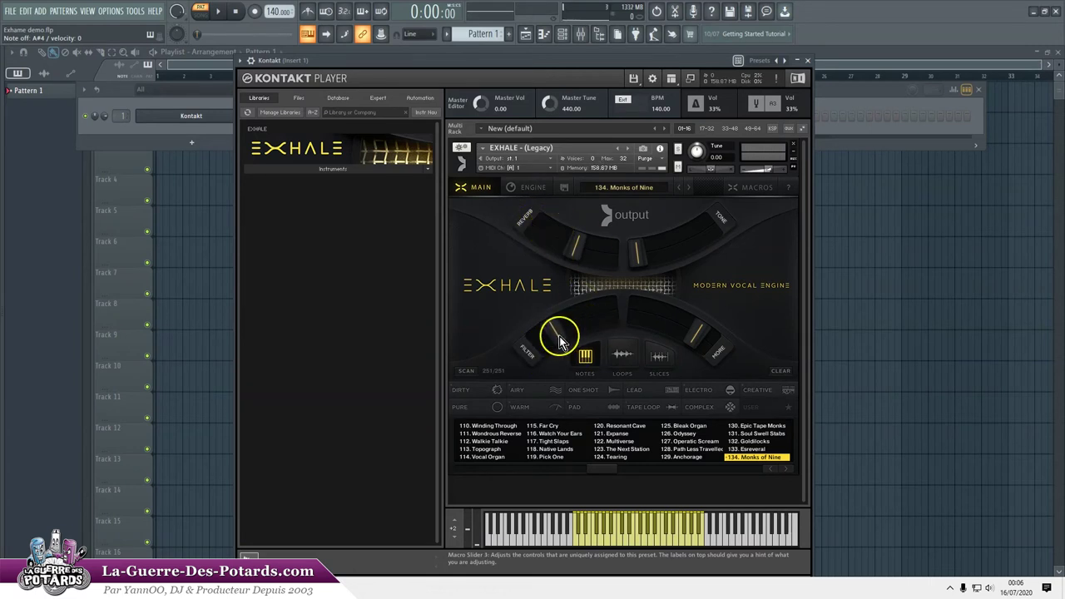
left_click_drag(558, 337, 681, 316)
left_click_drag(541, 227, 551, 237)
left_click_drag(637, 249, 685, 257)
left_click_drag(742, 319, 703, 328)
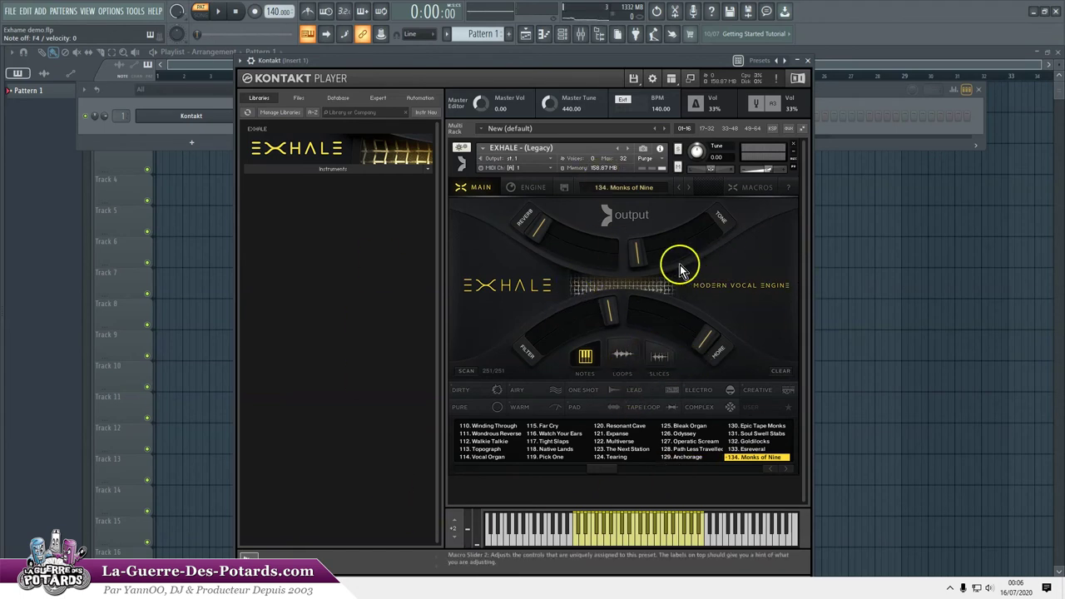
Step: Show the Engine page, load the Spacer FX preset and try different modulation rates, including 1/64T and 1/2
left_click(506, 195)
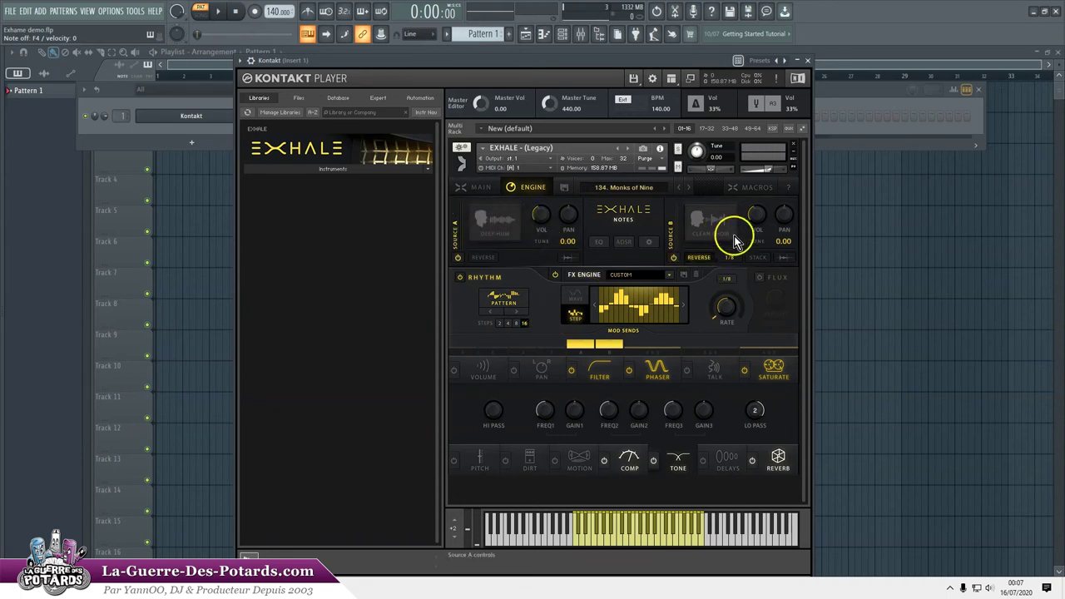
left_click(462, 278)
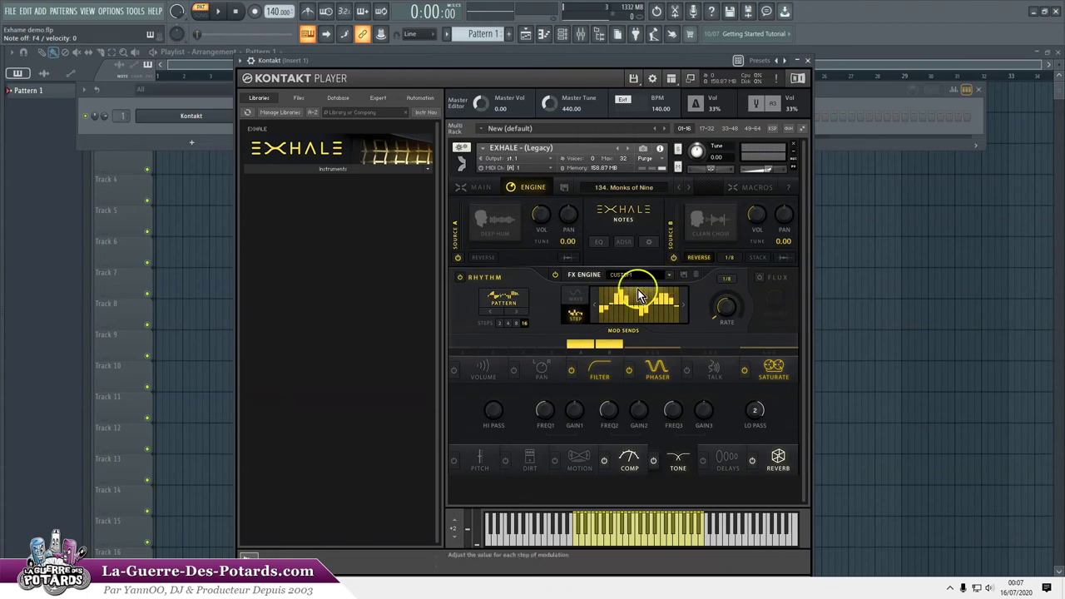
left_click(667, 274)
left_click(689, 314)
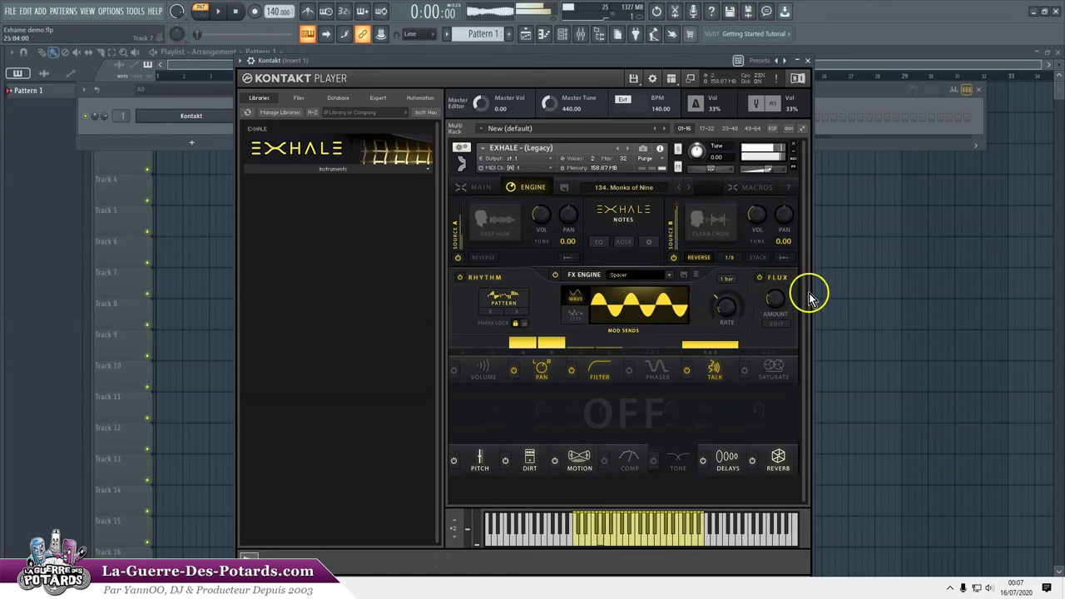
left_click_drag(726, 306, 734, 258)
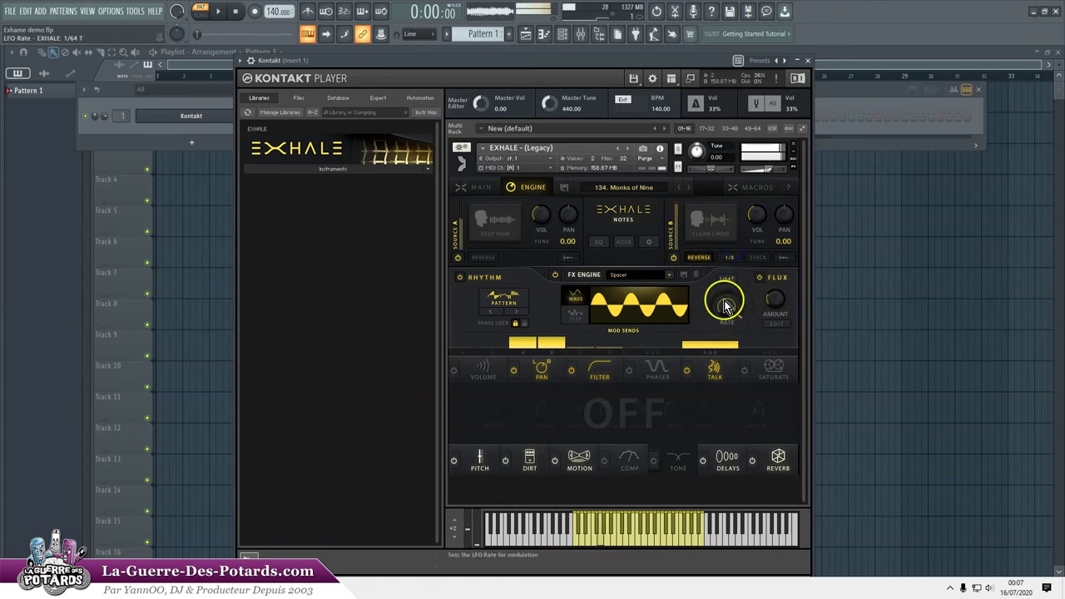
Step: Audition the Eight Stages FX preset and load Morse in its place
left_click(670, 276)
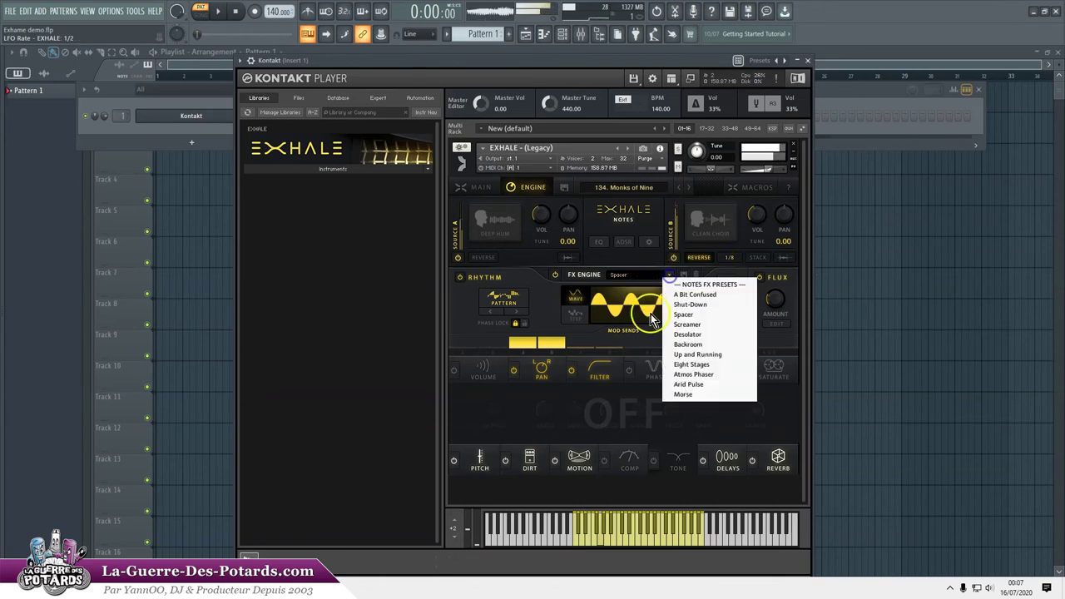
left_click(693, 368)
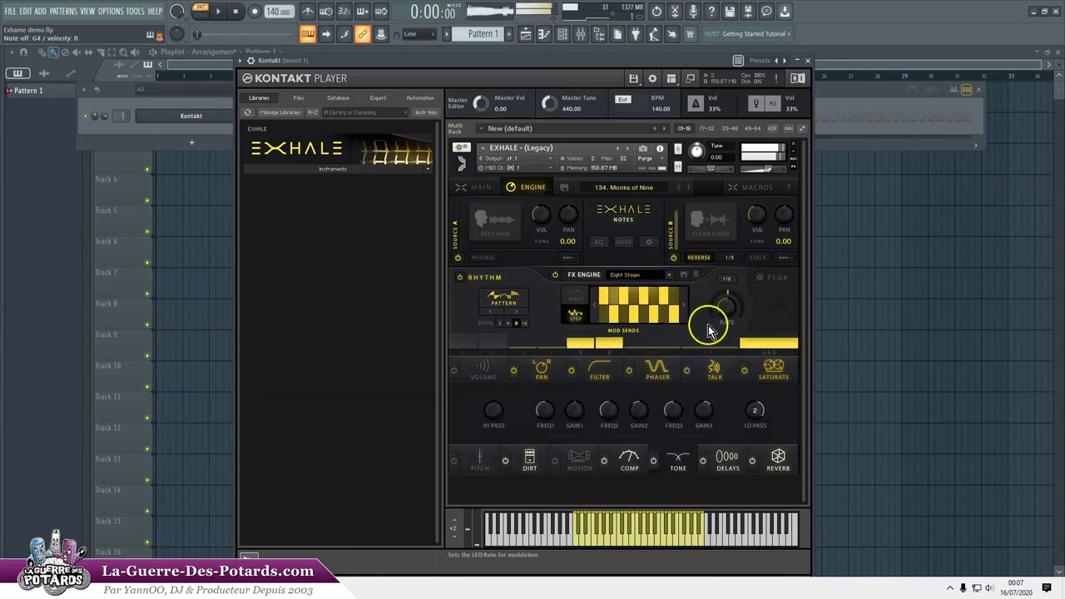
left_click(669, 276)
left_click(702, 393)
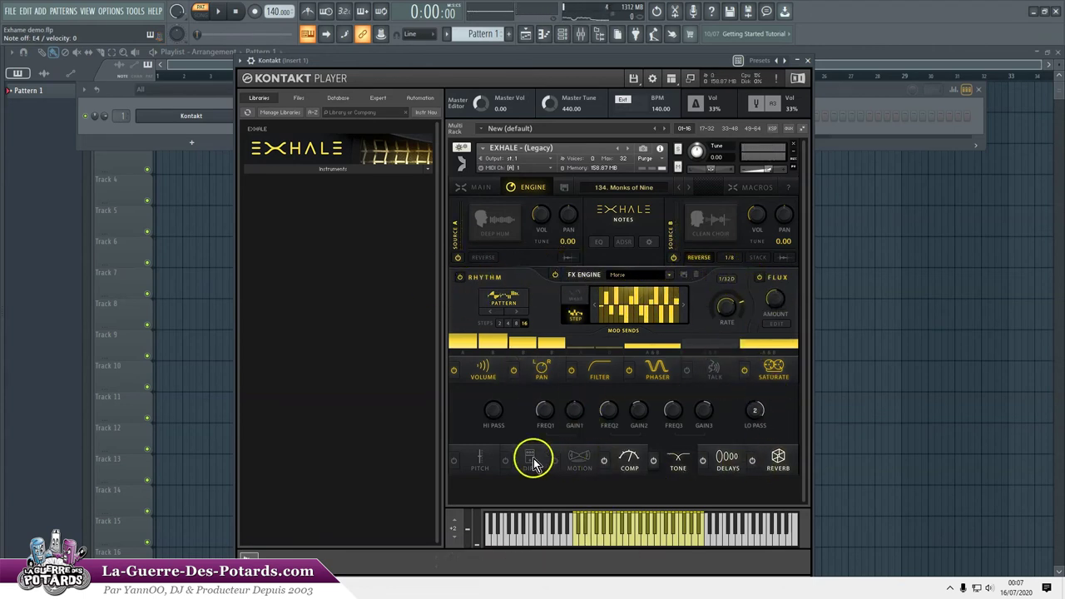
Step: Examine the settings of the Volume, Pan, Filter, Phaser and Saturate modulation modules
left_click(484, 374)
left_click(486, 372)
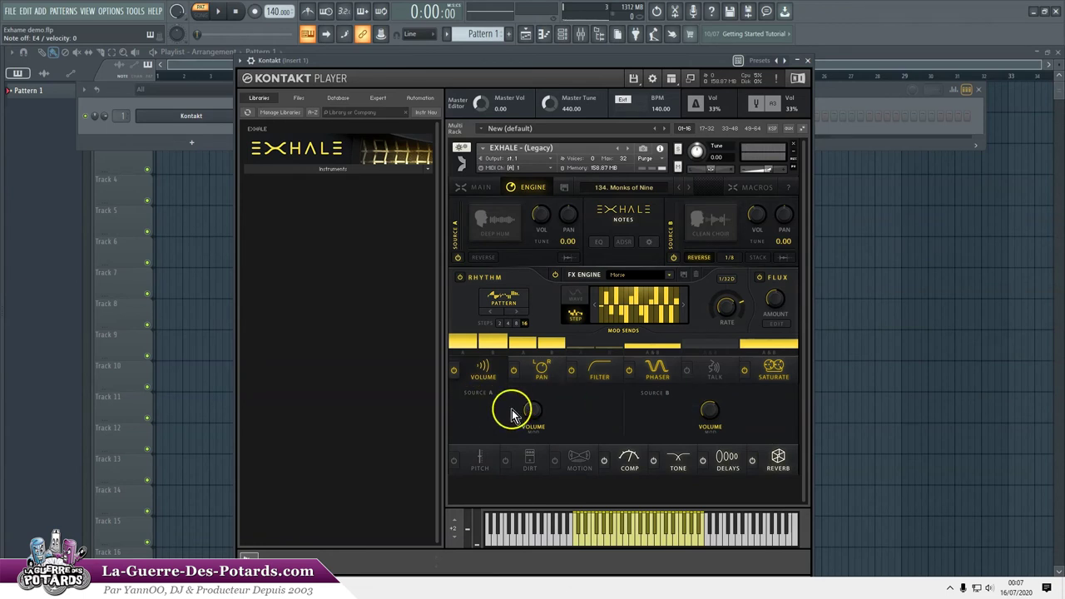
left_click(541, 372)
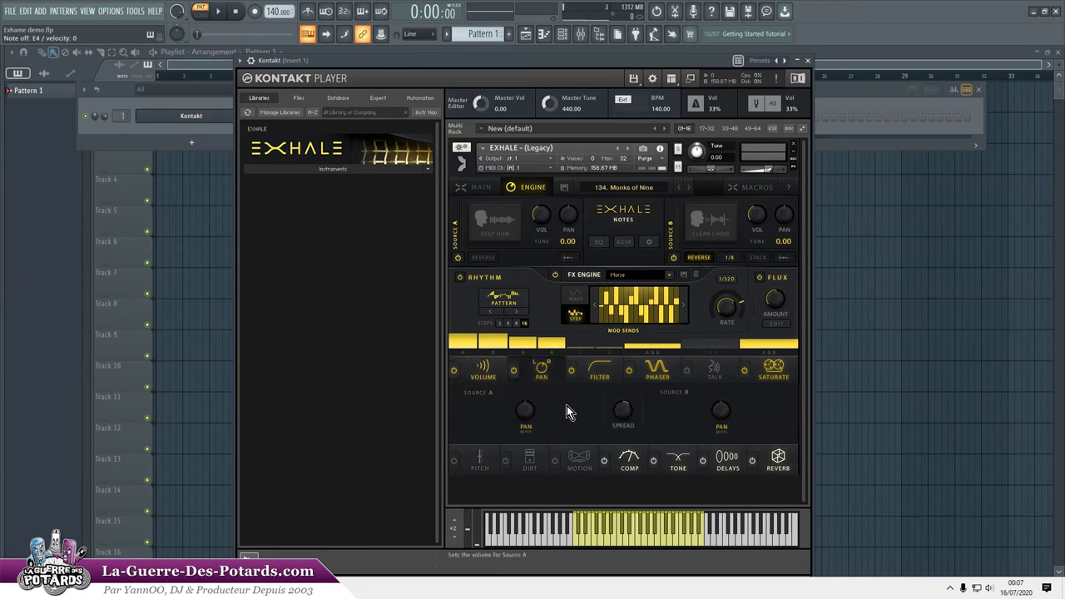
left_click(599, 369)
left_click(657, 370)
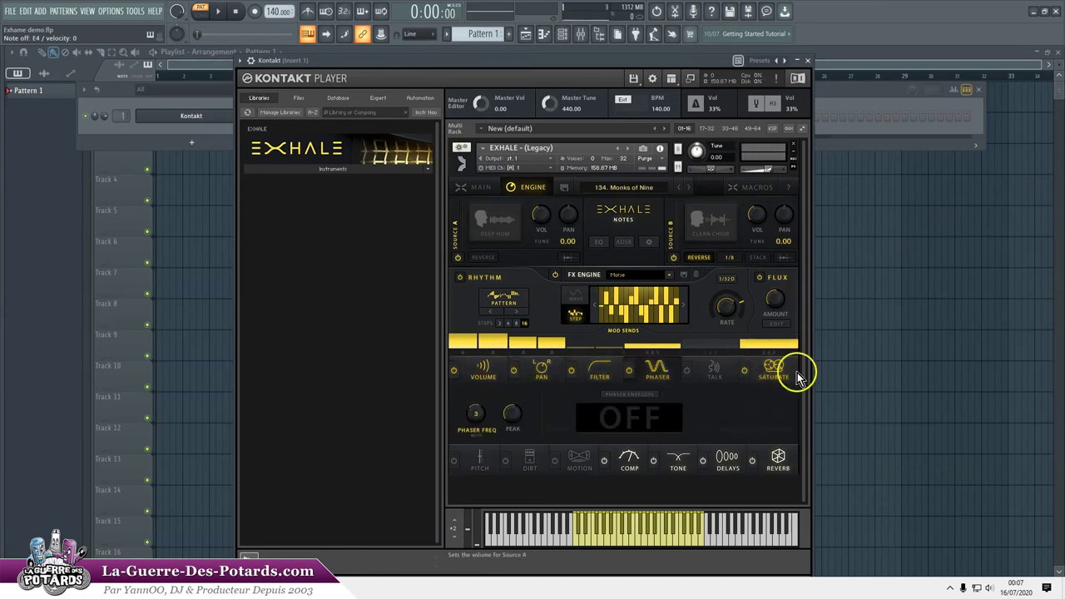
left_click(775, 372)
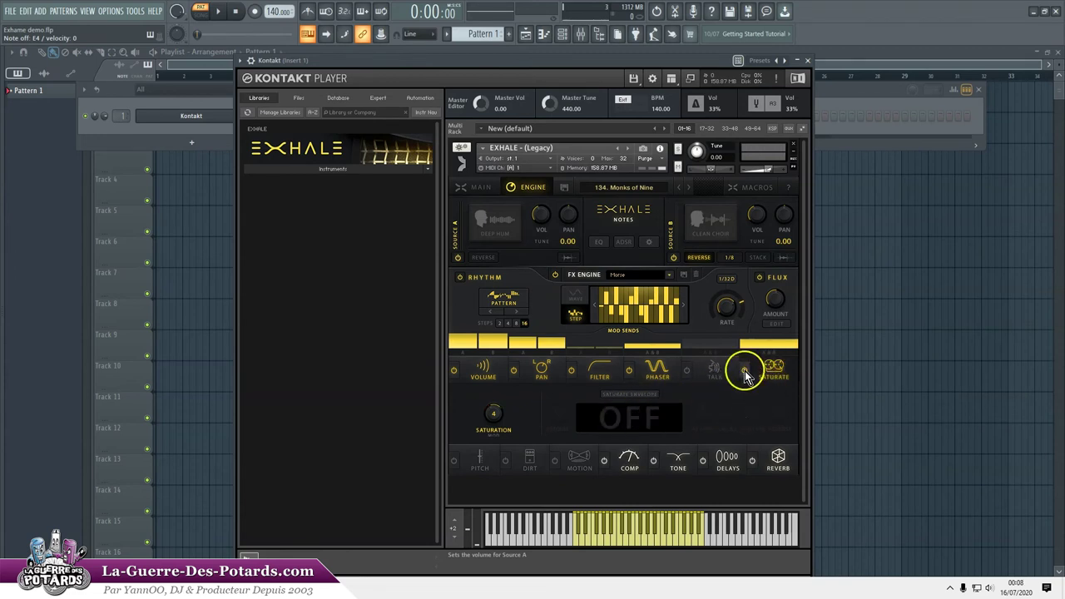
Step: Toggle Saturate off and back on, then enable its envelope and adjust the attack
left_click(746, 371)
left_click(747, 372)
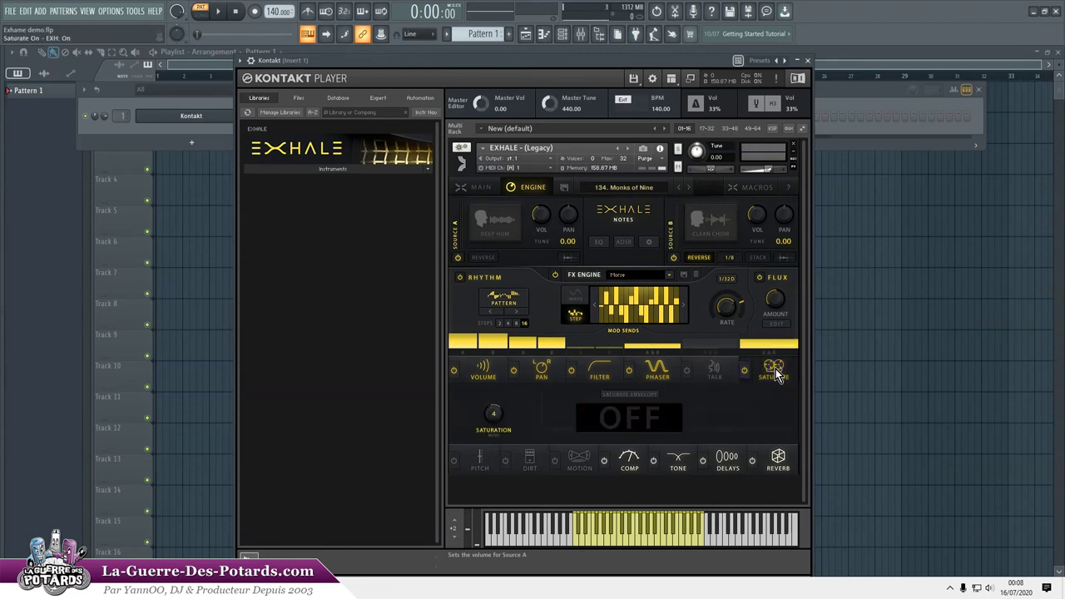
left_click(624, 390)
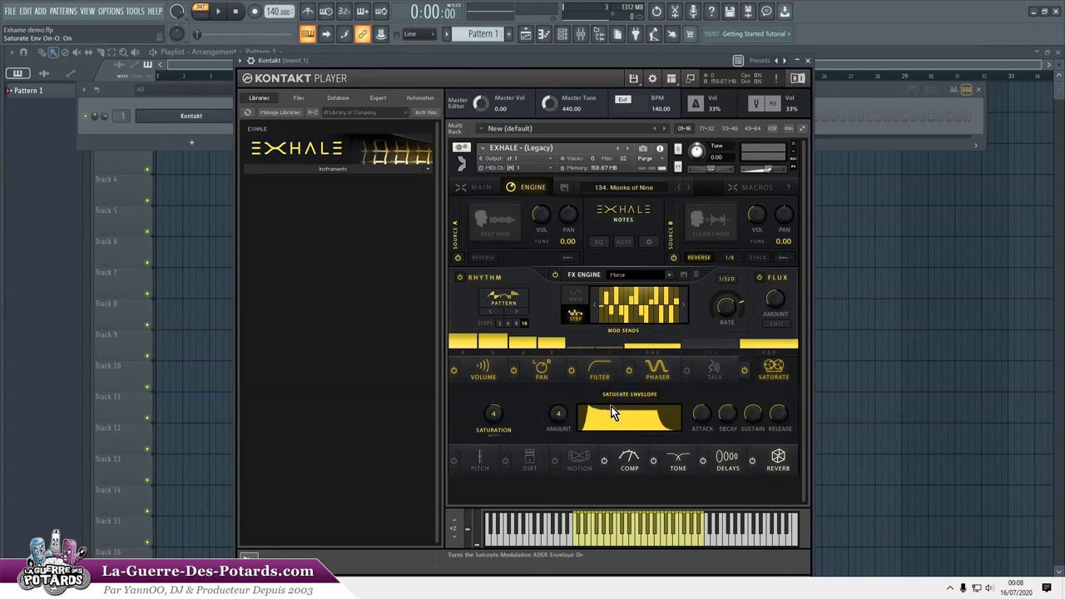
left_click_drag(703, 417, 708, 428)
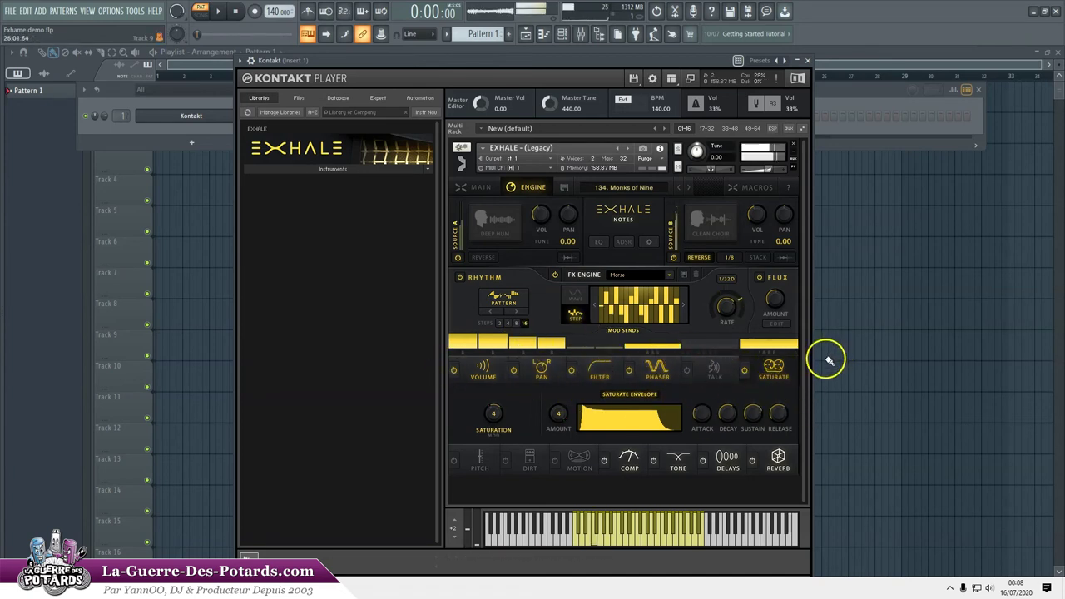
Step: Turn on the Pitch effect and look over the Dirt, Comp, Tone and Delays settings before returning to the Main page
left_click(479, 468)
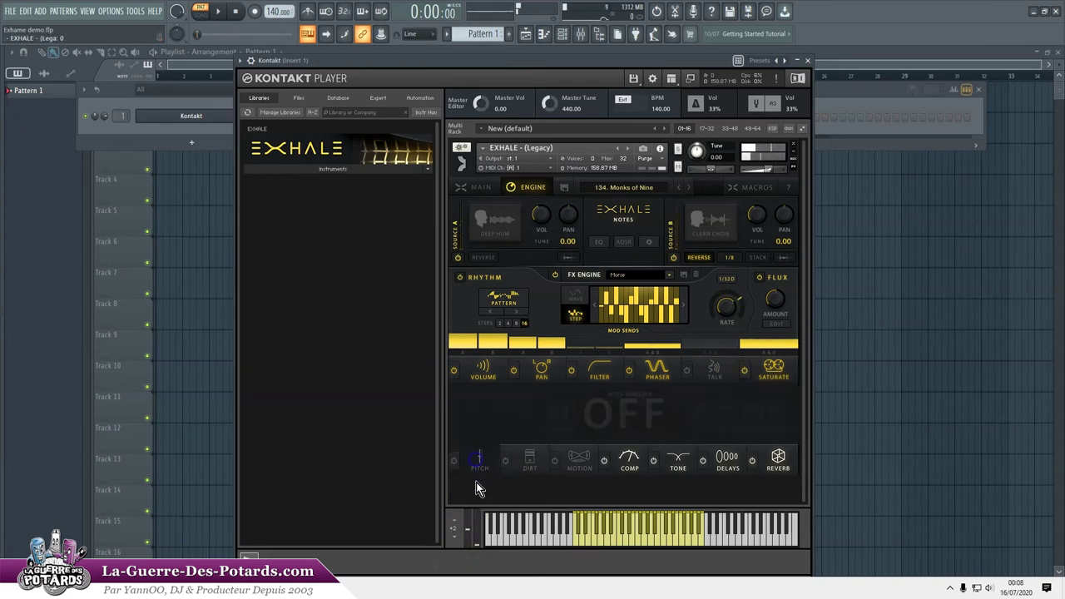
left_click(456, 462)
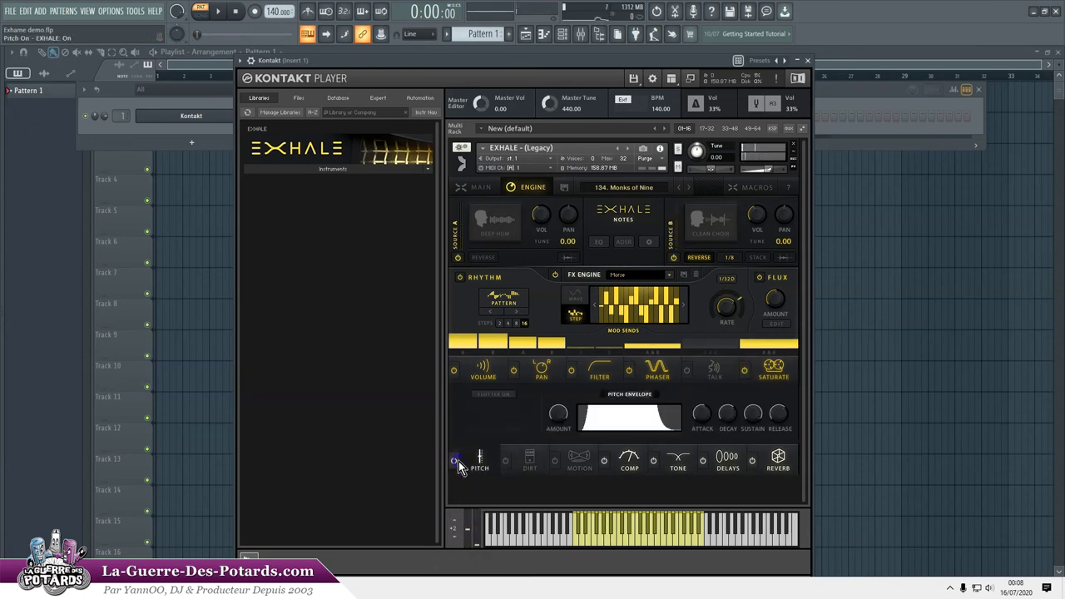
left_click(530, 459)
left_click(624, 456)
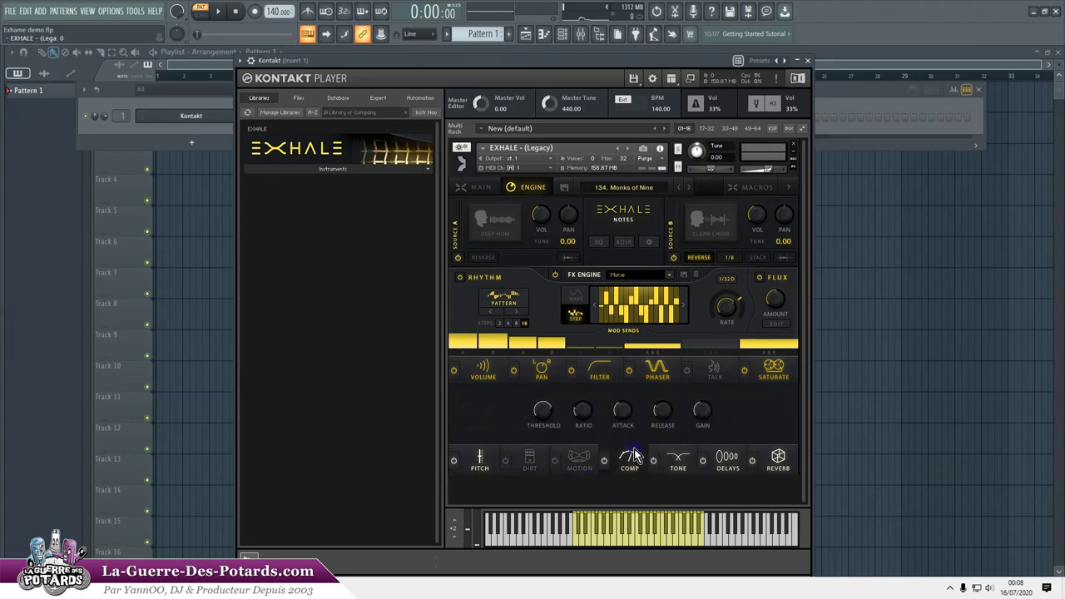
left_click(728, 456)
left_click(681, 463)
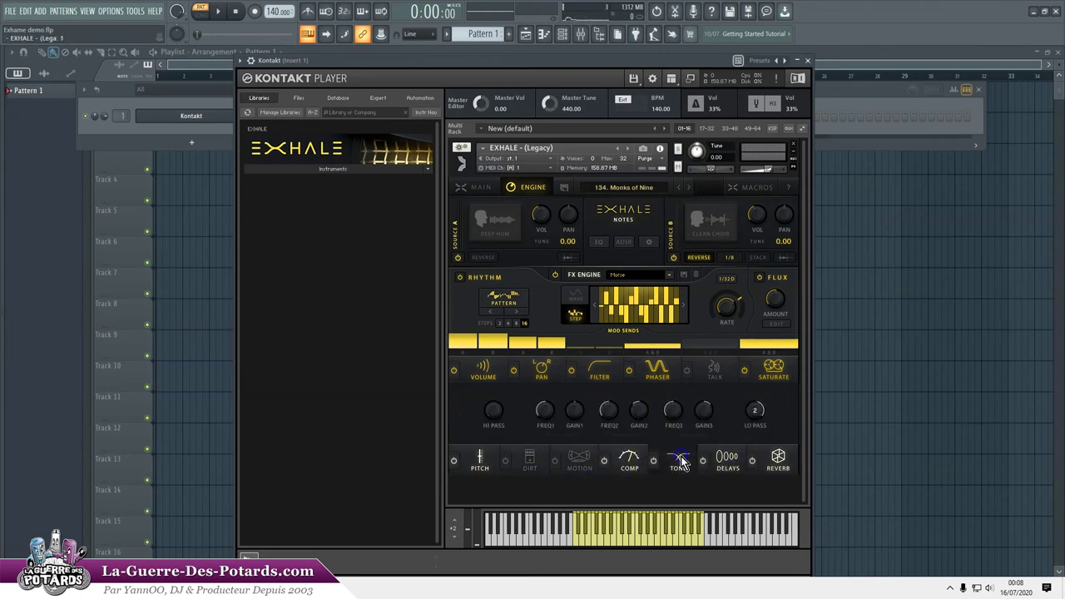
left_click(730, 459)
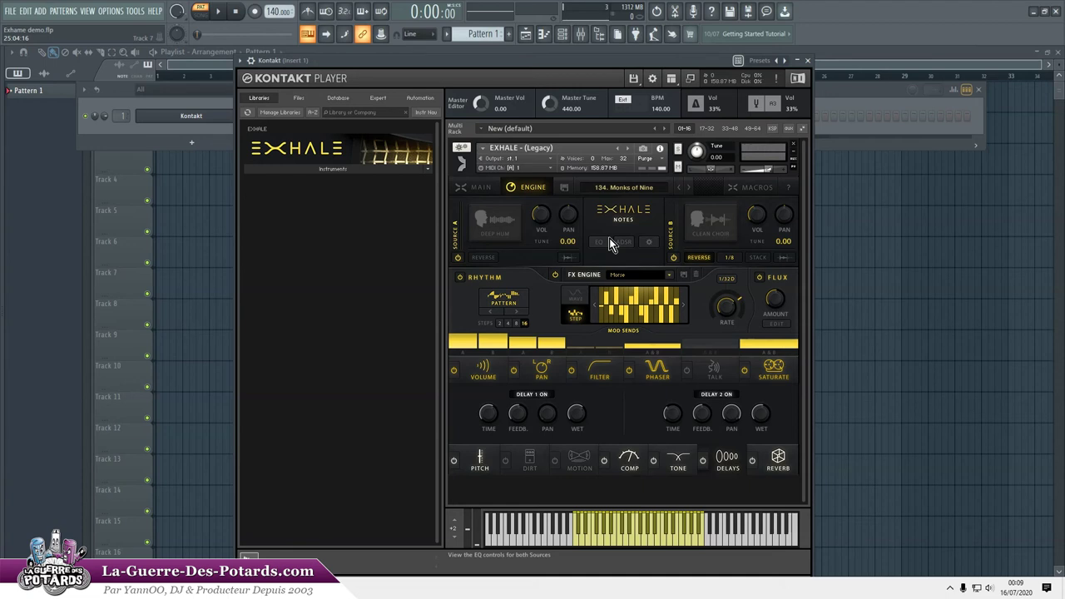
left_click(486, 188)
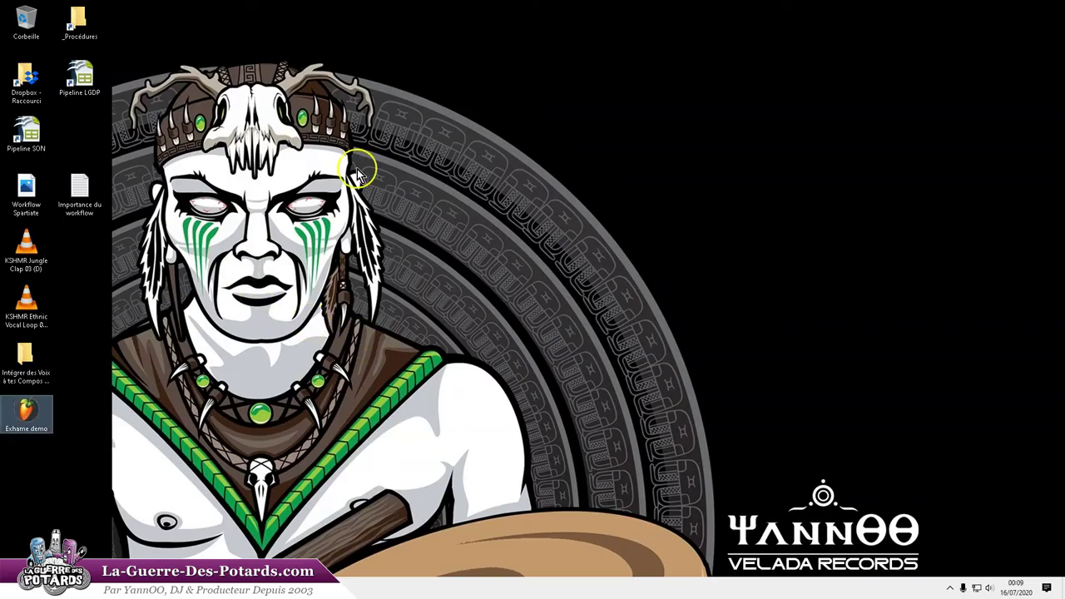
Step: Try to bring the KSHMR Ethnic Vocal Loop sample from the desktop into the FL Studio project
left_click(358, 175)
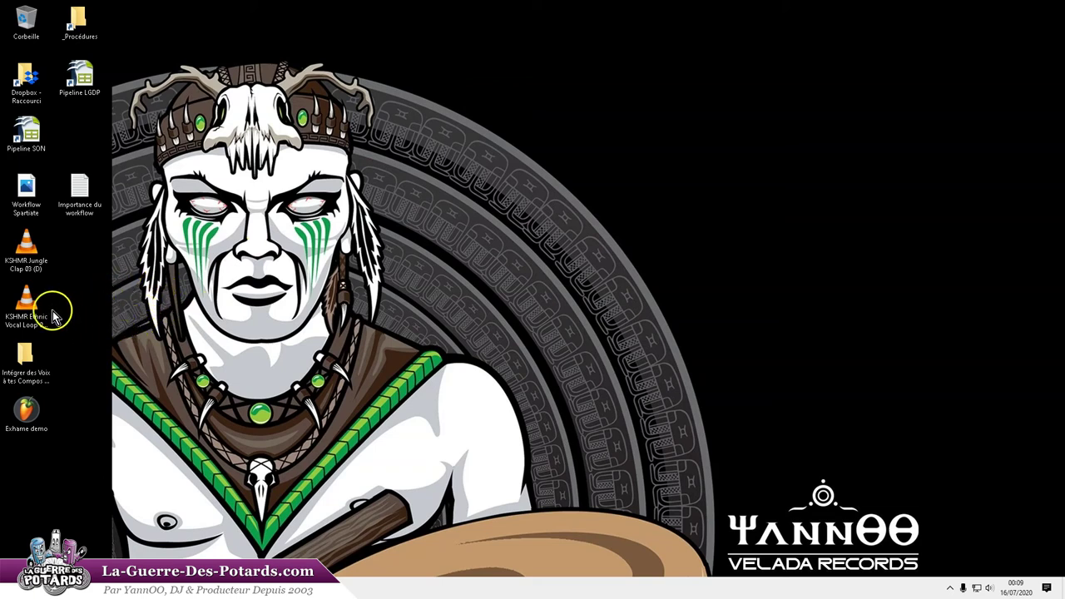
left_click_drag(25, 302, 671, 313)
key("alt+Tab")
key("alt+Tab")
key("alt+Tab")
key("alt+Tab")
key("alt+Tab")
key("Escape")
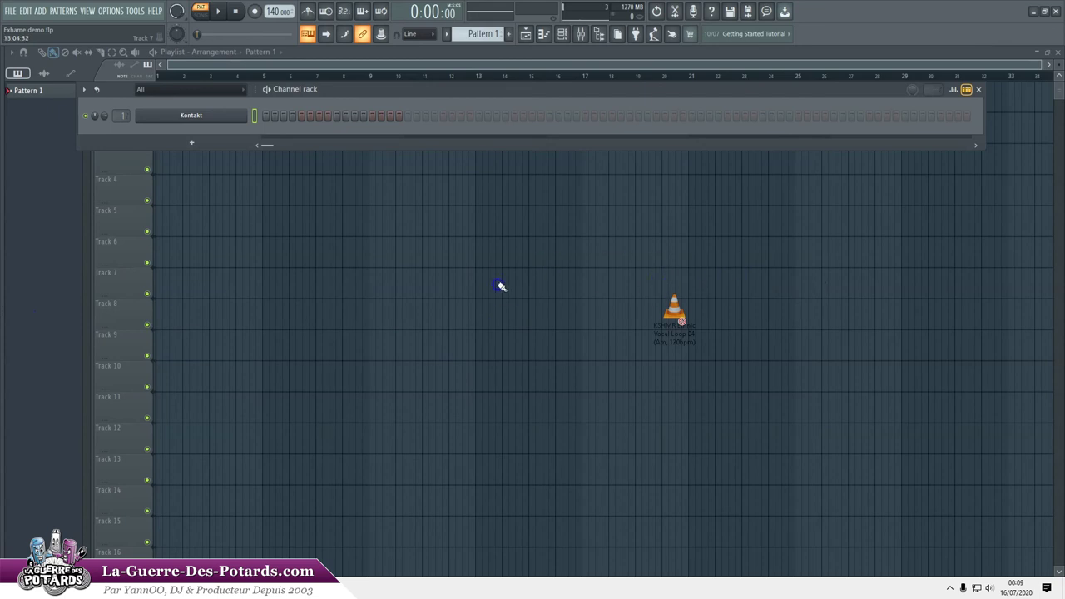
Step: Reopen the Kontakt instrument and go through EXHALE's Engine page to the parameter assignment view for Macro 1
left_click(207, 118)
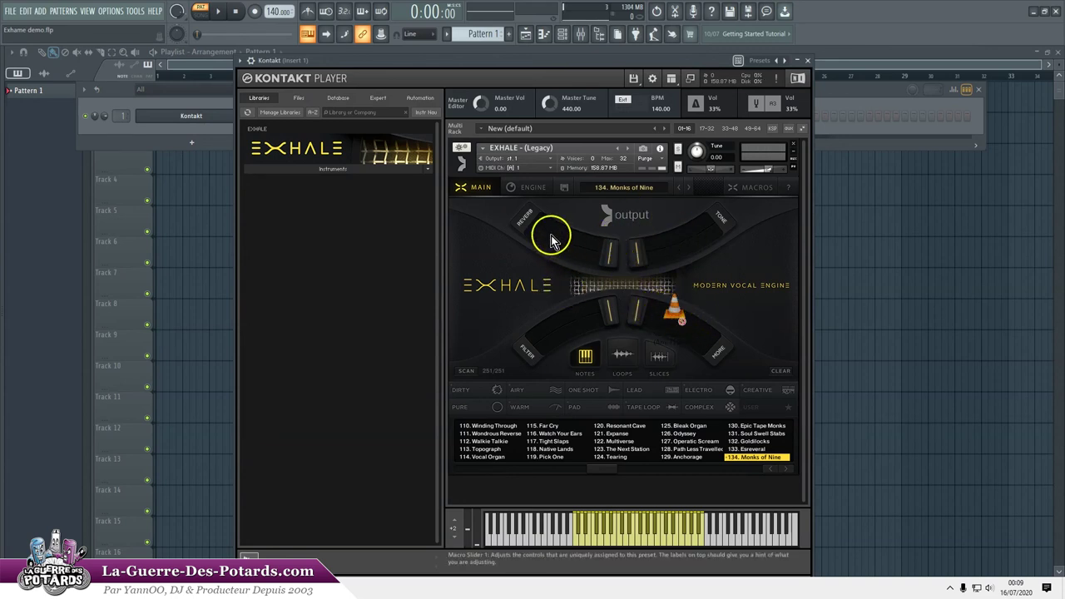
left_click(529, 189)
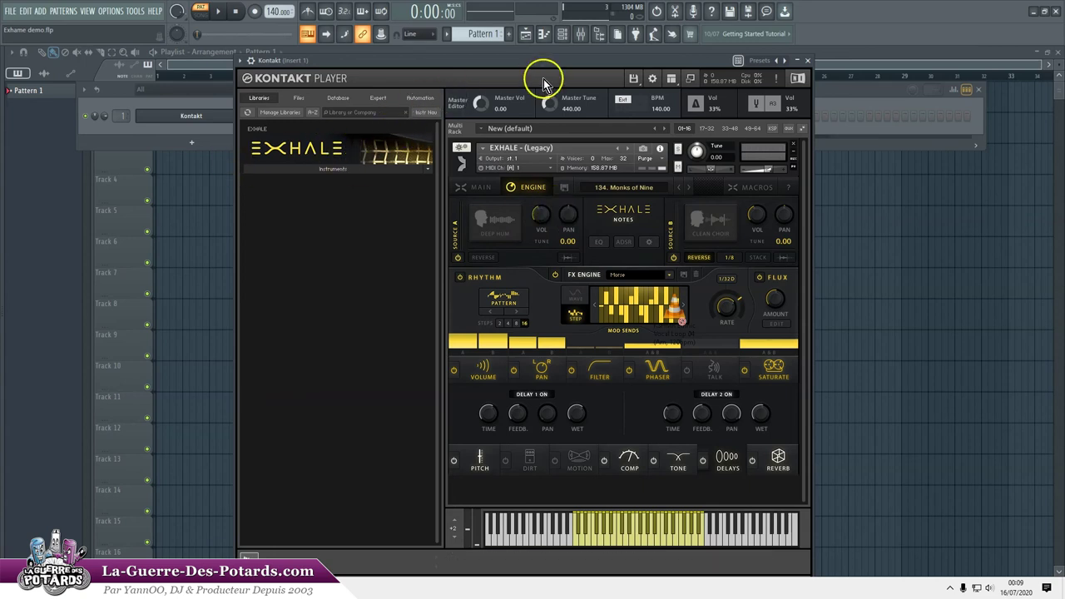
left_click(775, 191)
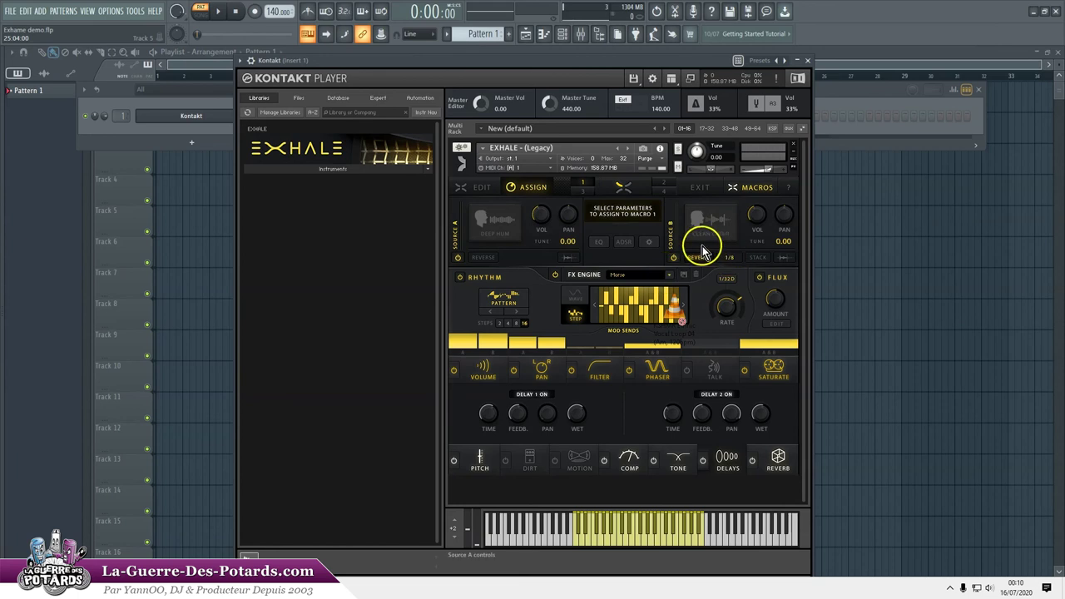
left_click(685, 259)
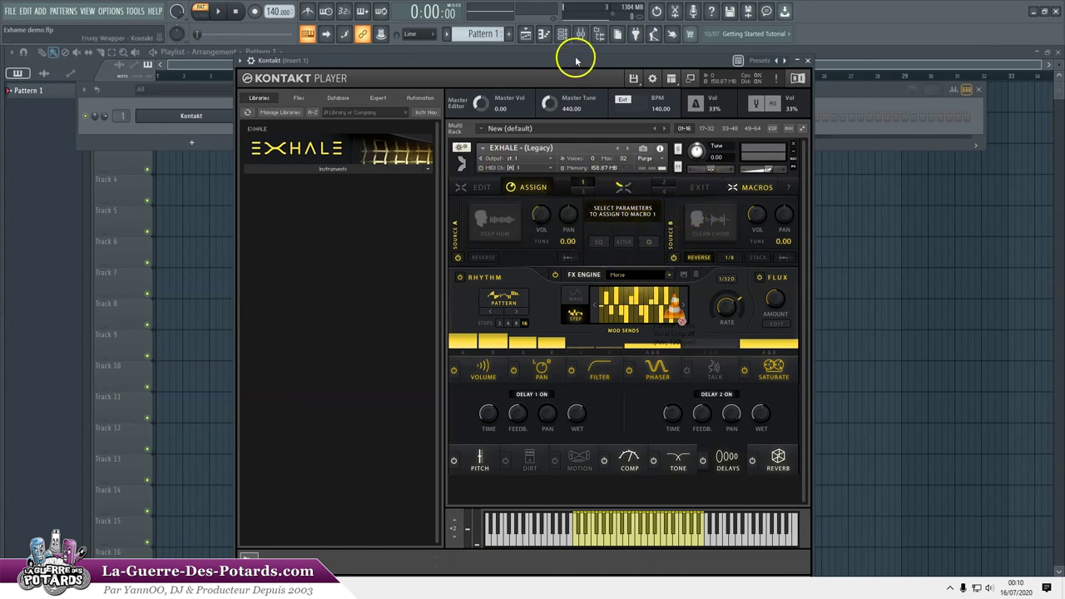
mouse_move(575, 65)
left_mouse_down()
mouse_move(491, 95)
mouse_move(585, 85)
mouse_move(637, 50)
mouse_move(591, 70)
left_mouse_up()
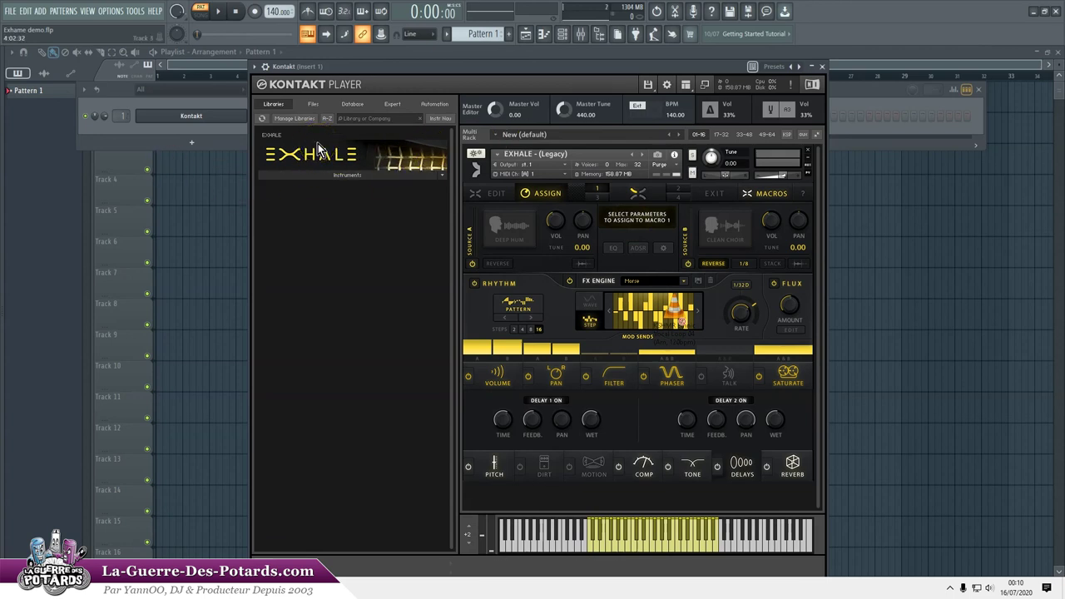
Step: Switch to Firefox with the Output website's home page
key("alt+Tab")
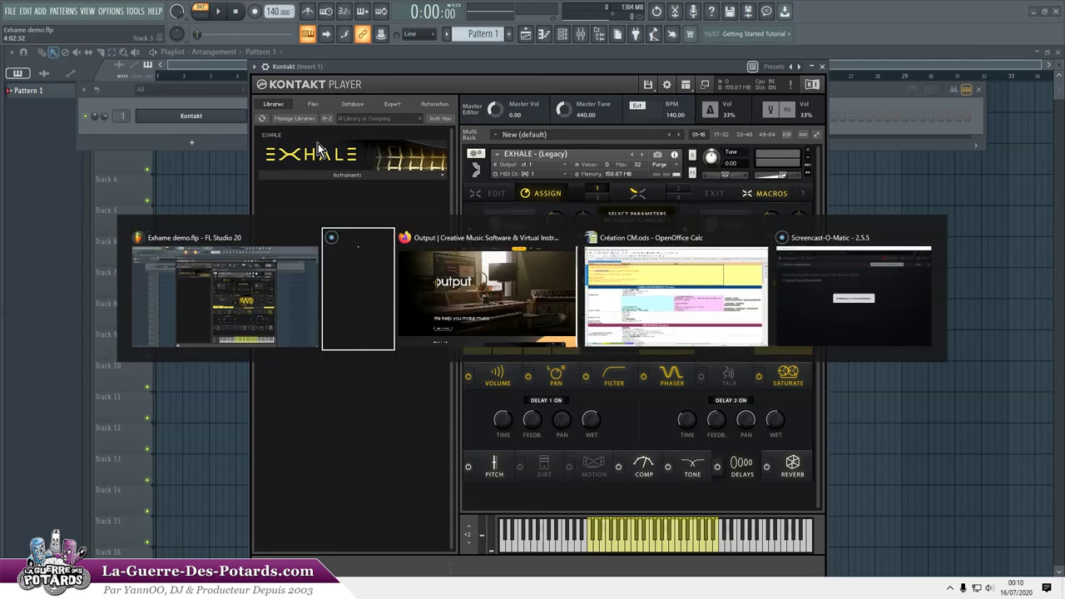
key("alt+Tab")
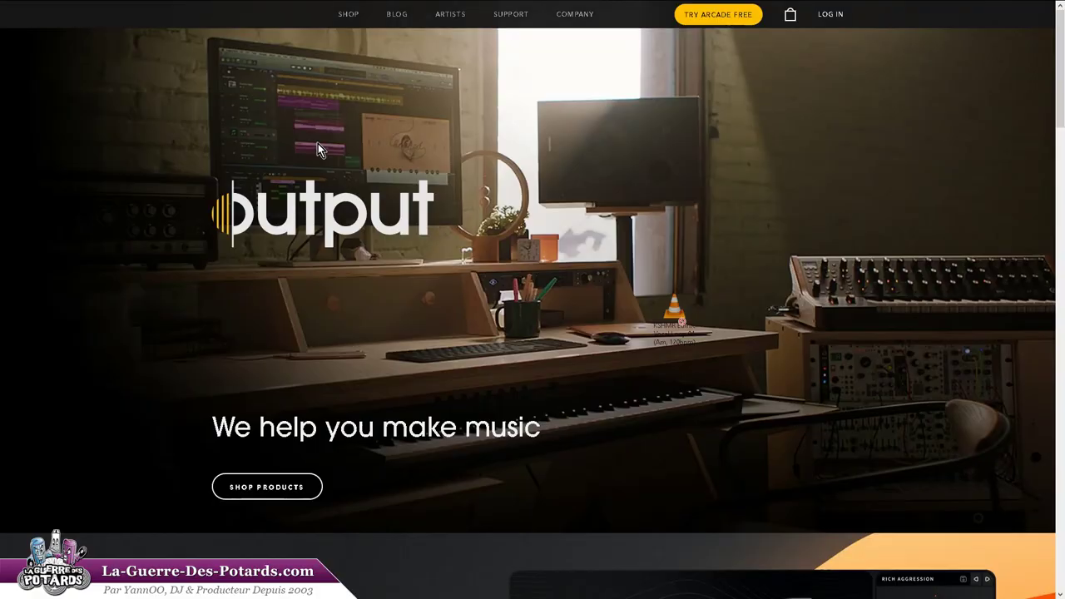
Step: Switch to the La Guerre des Potards welcome pack page and look over its music production guide and four-video sections
key("ctrl+Tab")
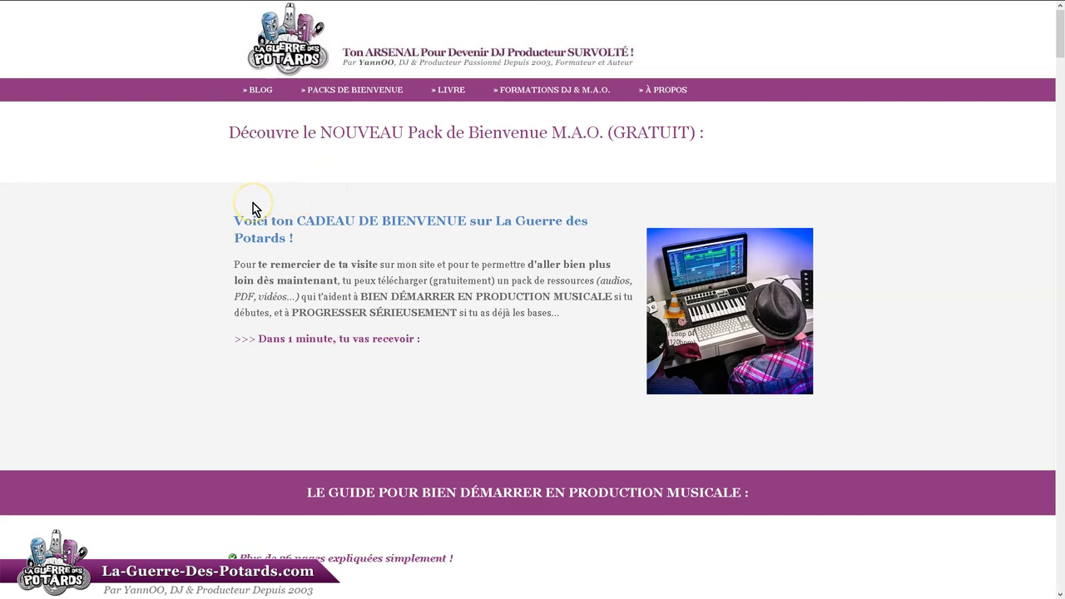
scroll(253, 203, "down", 5)
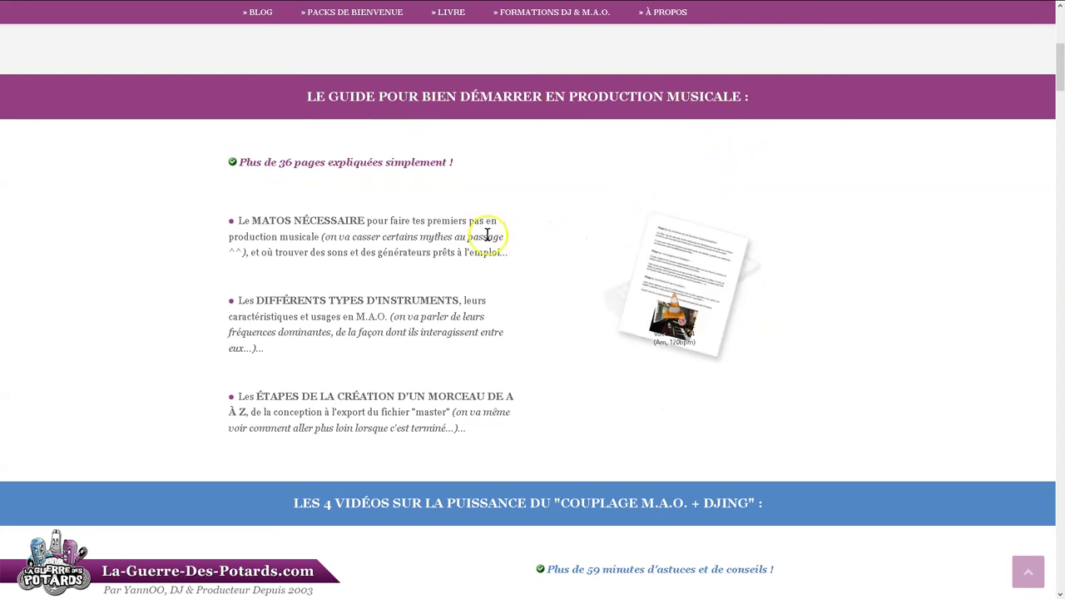
scroll(470, 235, "down", 5)
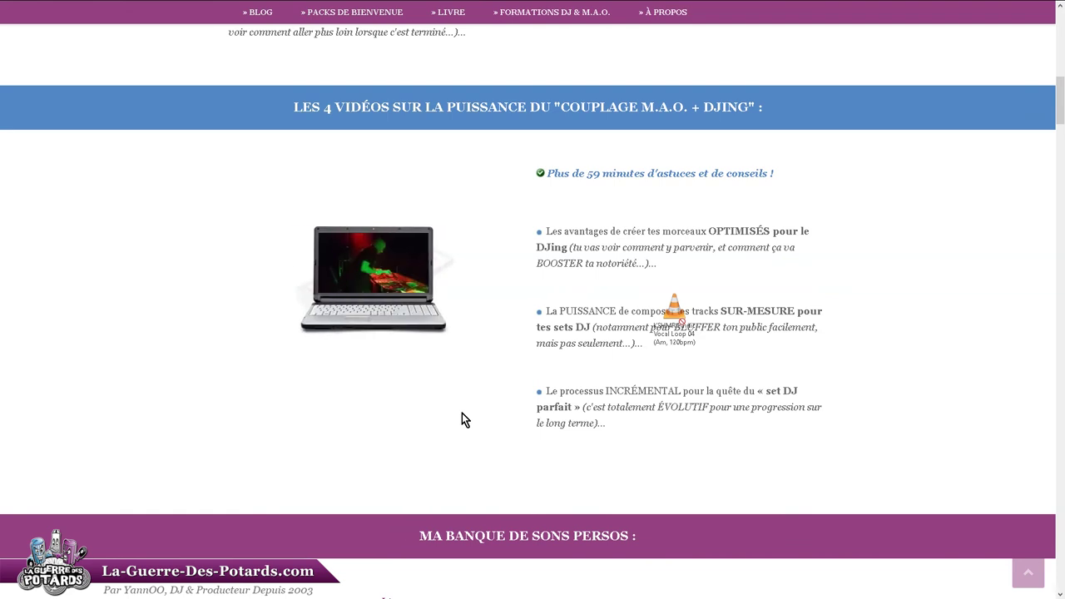
left_click(487, 350)
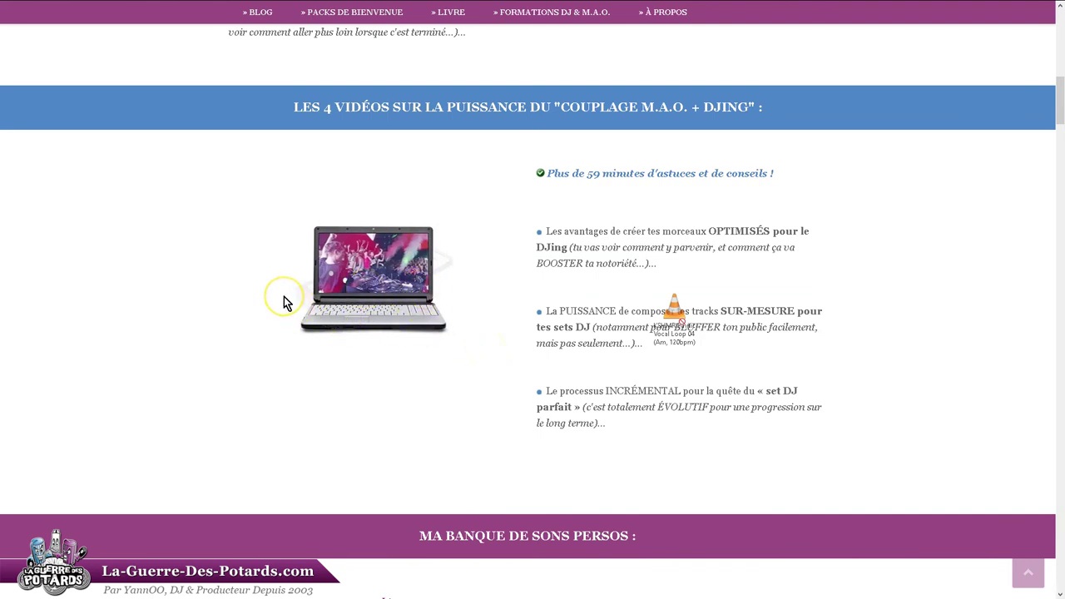
Step: Go to the "Ma banque de sons persos" section and highlight the words "12 tonalités" in its description
scroll(284, 297, "down", 3)
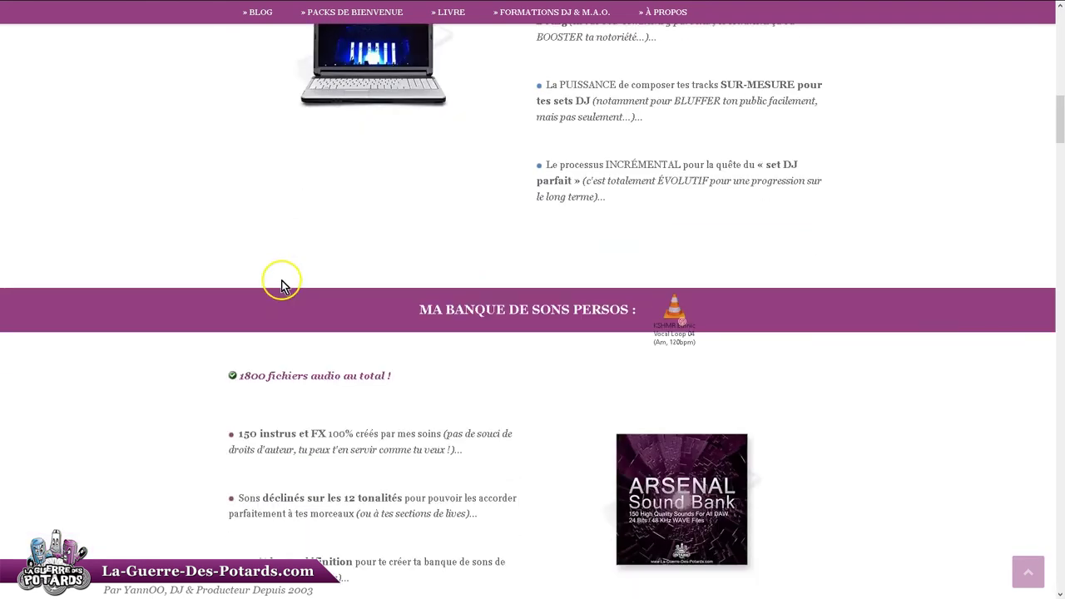
scroll(250, 274, "down", 2)
scroll(632, 305, "down", 1)
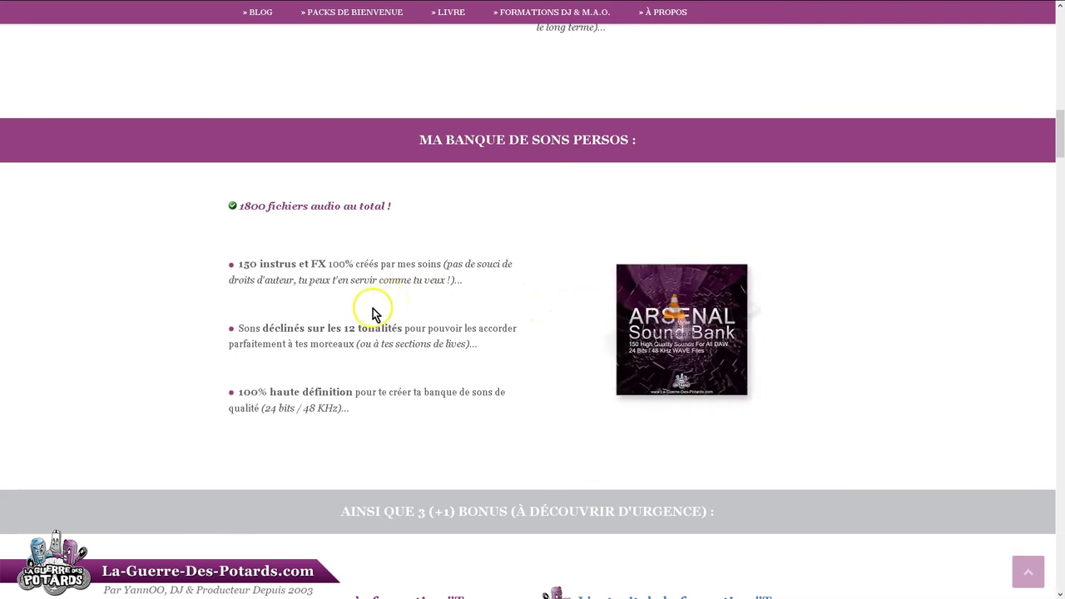
scroll(359, 324, "down", 1)
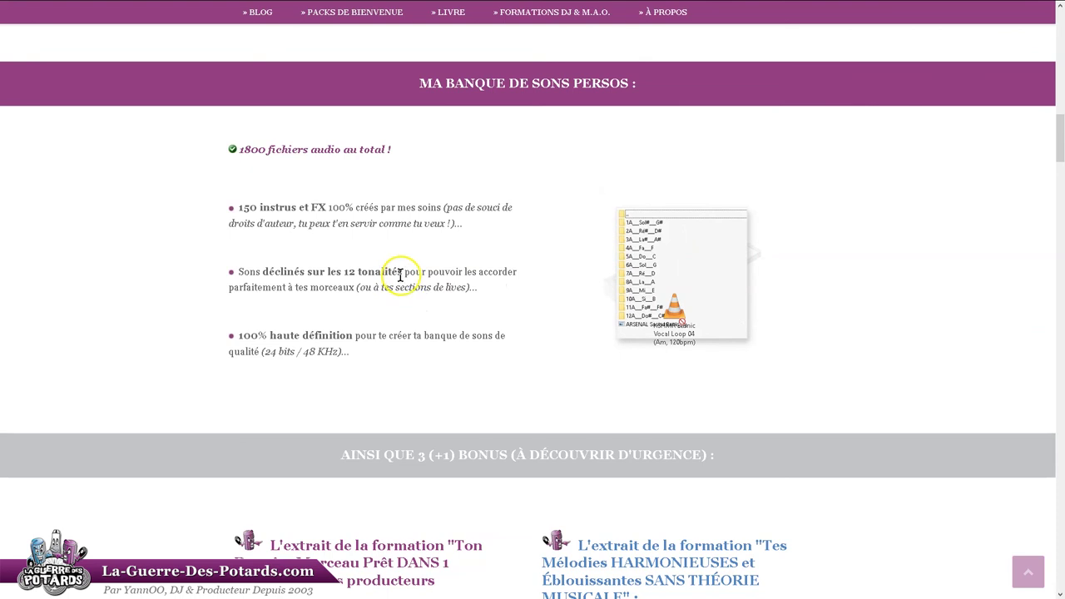
left_click_drag(403, 272, 339, 271)
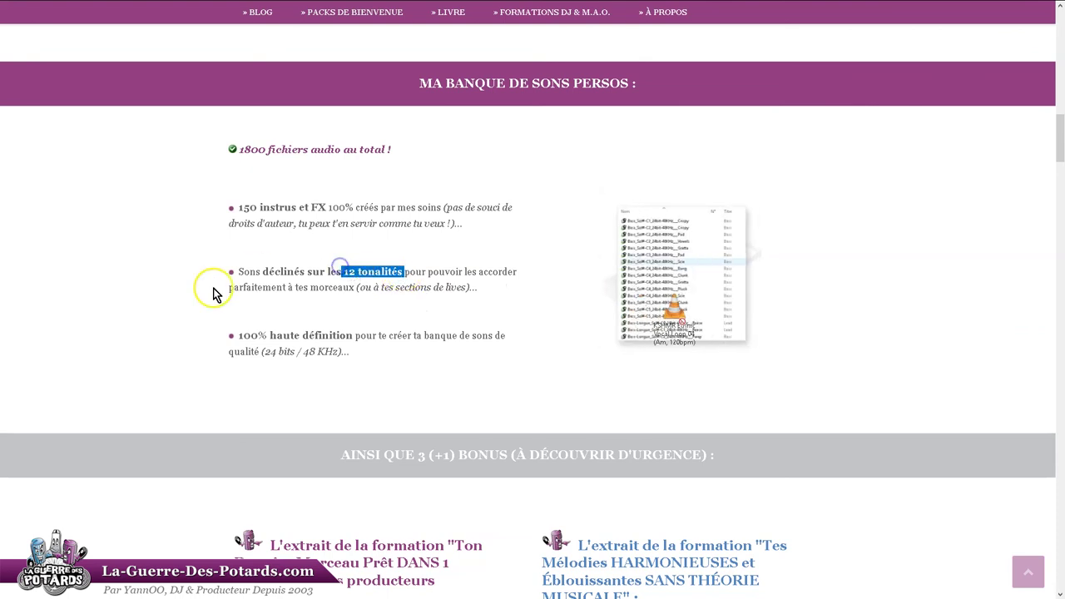